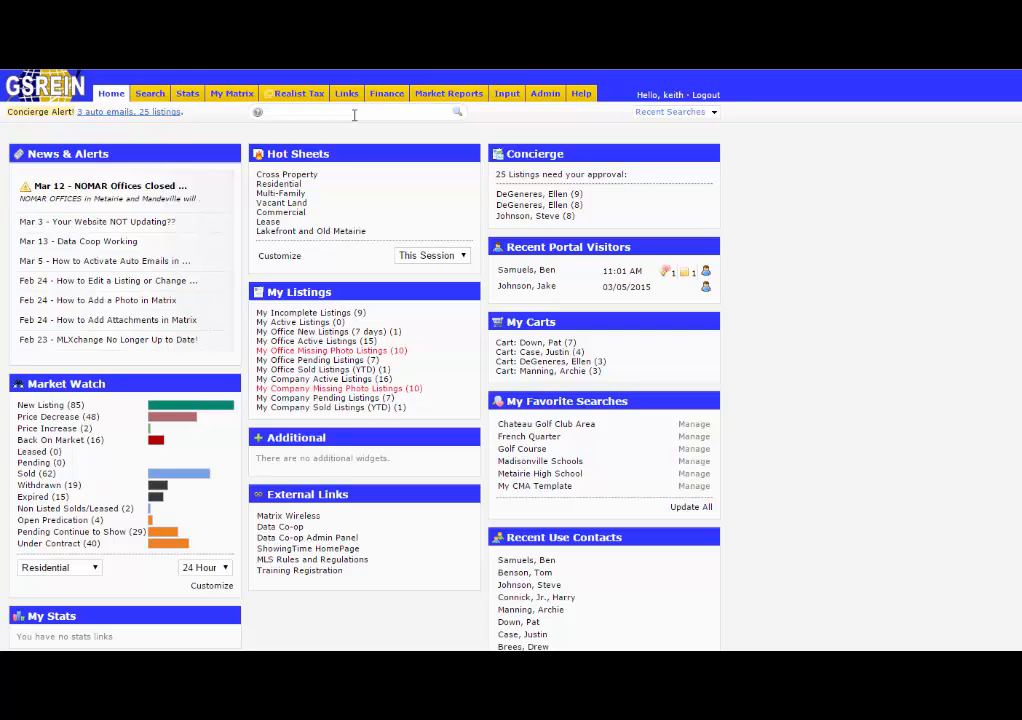
Search the speed bar for MLS number 2002345.
text(2002345)
key(Return)
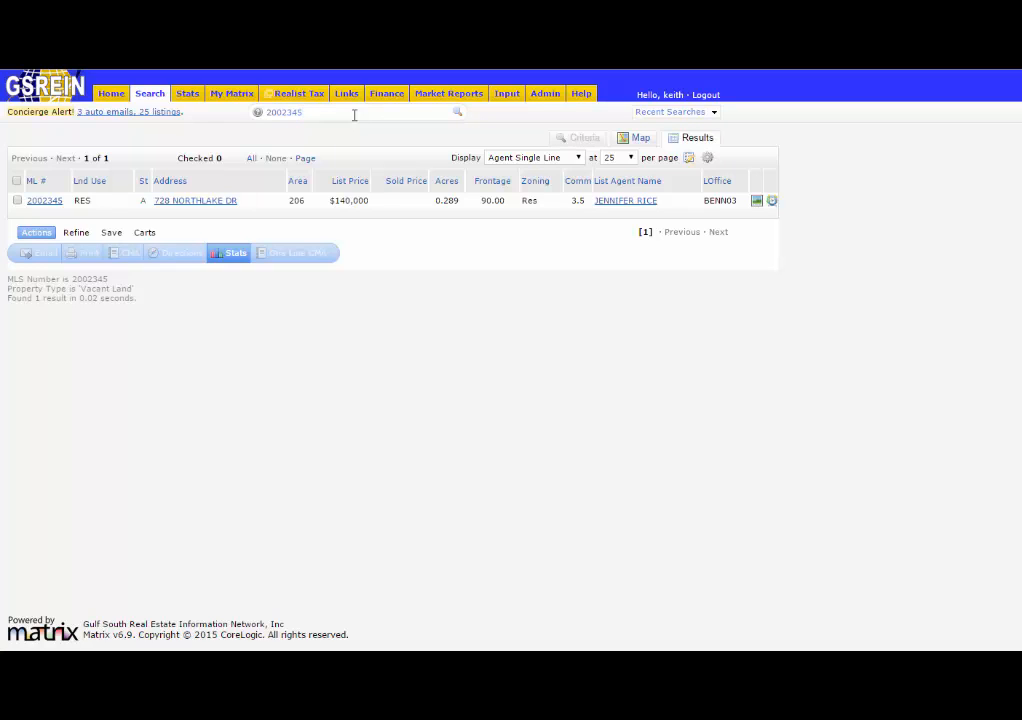
Rerun the speed bar search for MLS numbers 2002345 and 2002987 using the autocomplete suggestion.
click(354, 114)
key(Down)
key(Down)
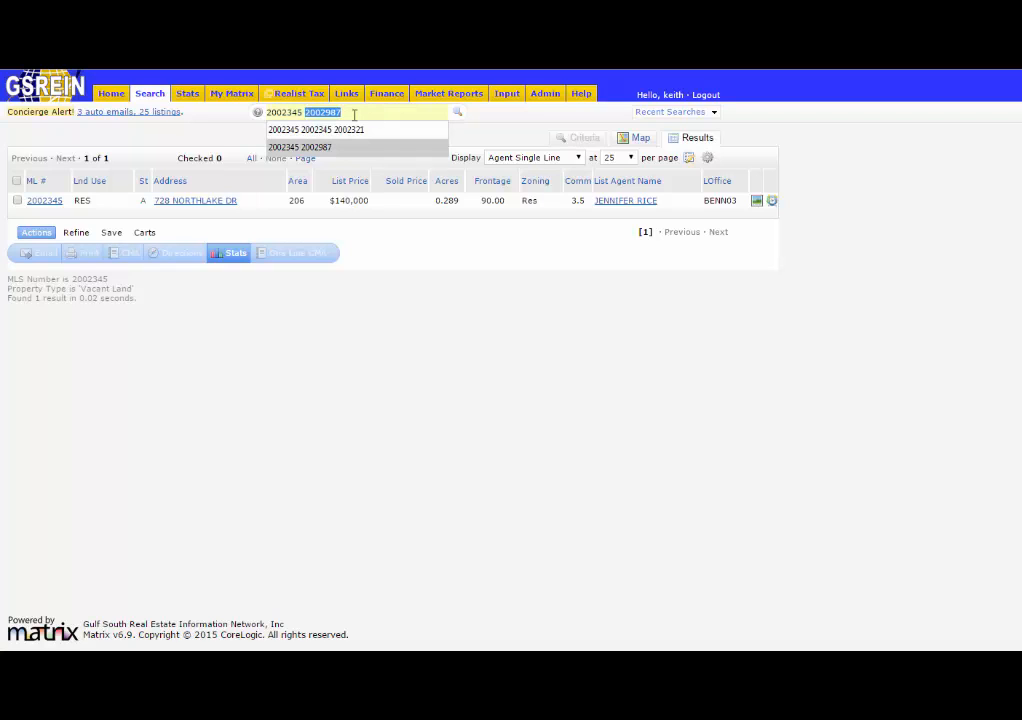
key(Return)
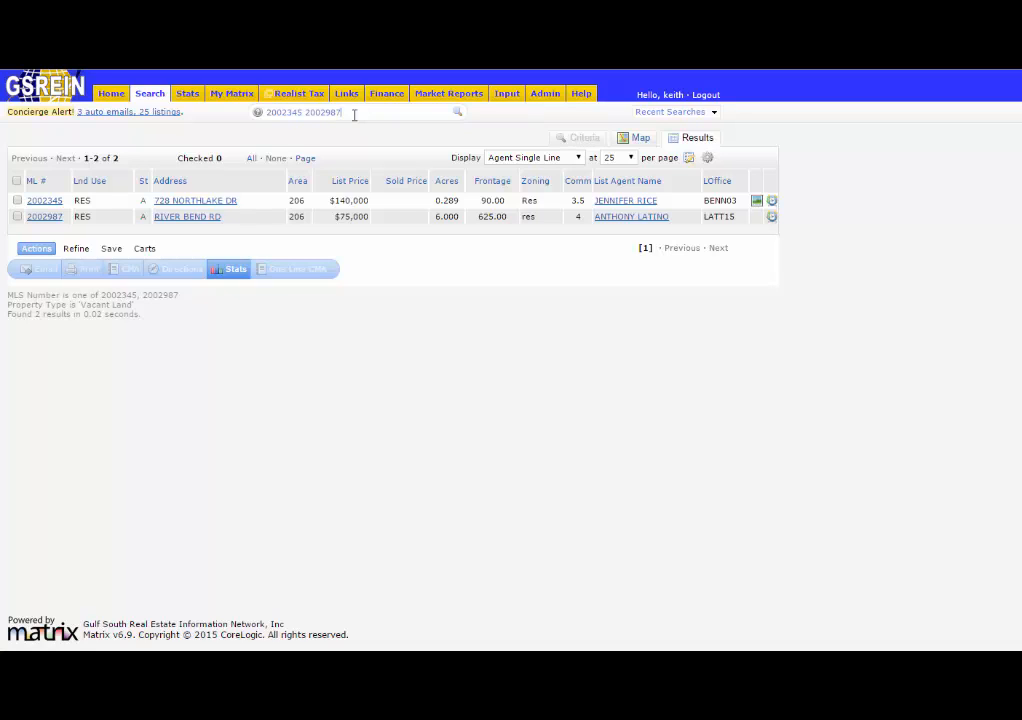
click(354, 114)
key(BackSpace)
key(BackSpace)
key(BackSpace)
key(BackSpace)
key(BackSpace)
key(BackSpace)
key(BackSpace)
key(BackSpace)
key(BackSpace)
key(BackSpace)
key(BackSpace)
key(BackSpace)
key(BackSpace)
key(BackSpace)
key(BackSpace)
mouse_move(374, 104)
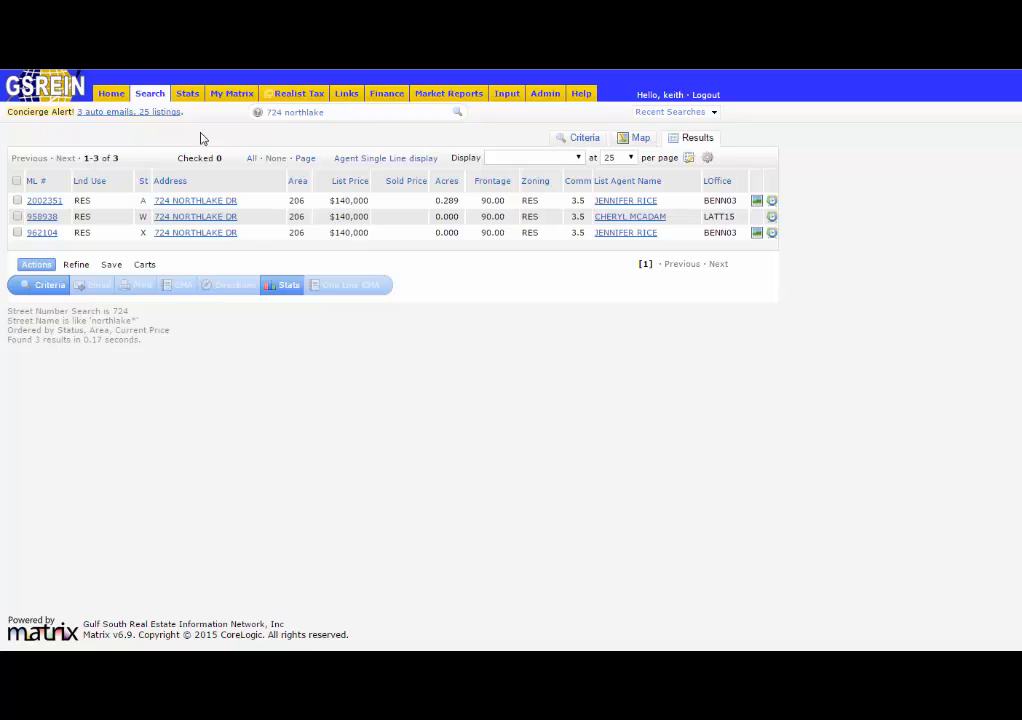
Search the speed bar for the street name northlake only.
key(BackSpace)
key(BackSpace)
key(BackSpace)
key(BackSpace)
key(BackSpace)
key(BackSpace)
key(BackSpace)
key(BackSpace)
key(BackSpace)
key(BackSpace)
key(BackSpace)
key(BackSpace)
key(BackSpace)
text(northlake)
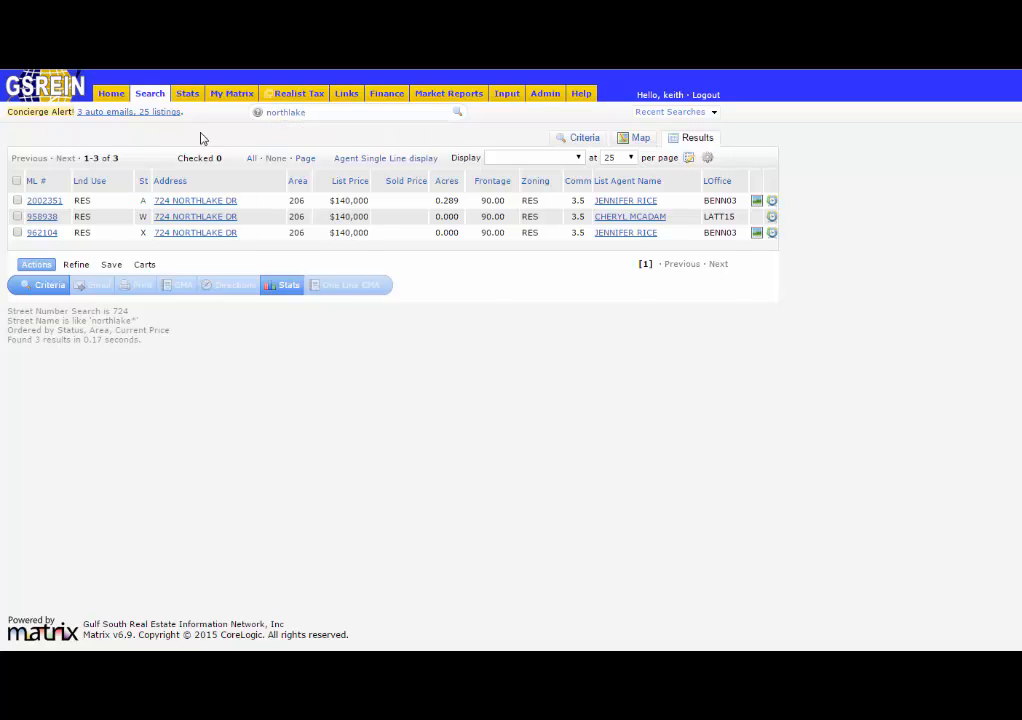
key(Return)
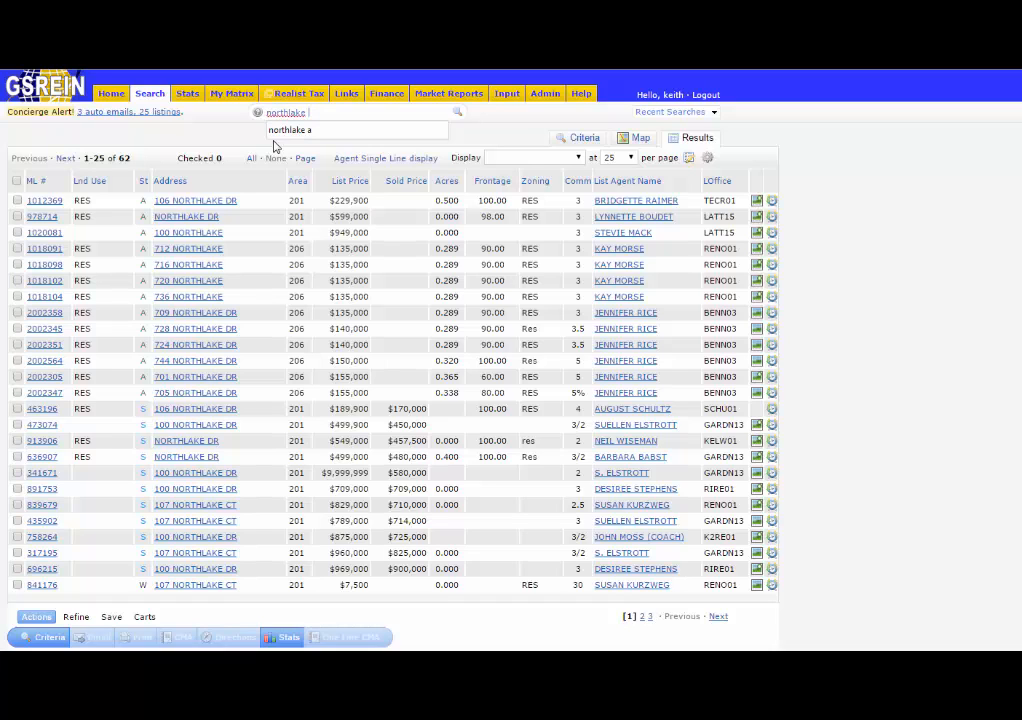
Add the active-status code a to the northlake speed bar search and run it.
text(a)
key(Return)
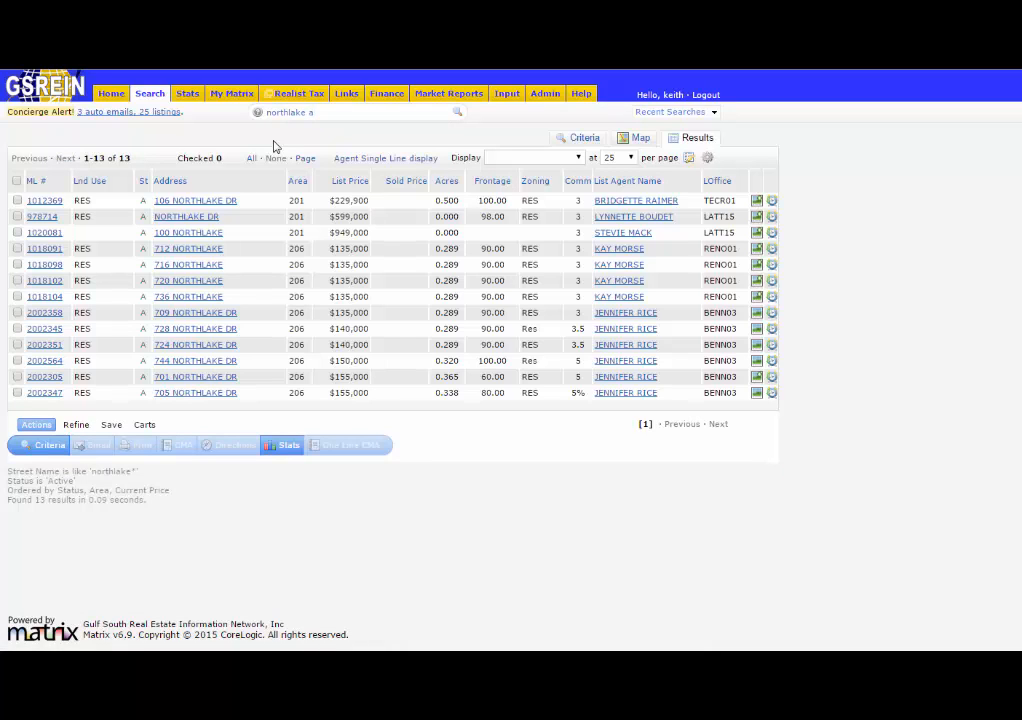
Search the speed bar for street names matching maple*.
key(BackSpace)
key(BackSpace)
key(BackSpace)
key(BackSpace)
key(BackSpace)
key(BackSpace)
key(BackSpace)
key(BackSpace)
key(BackSpace)
key(BackSpace)
key(BackSpace)
text(maple)
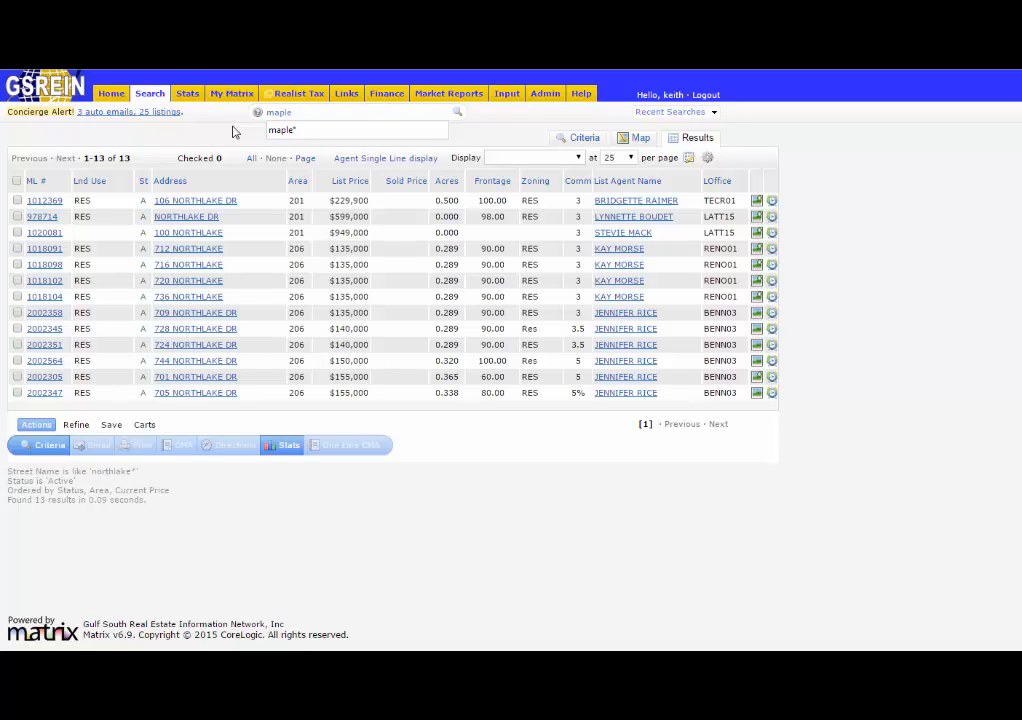
text(*)
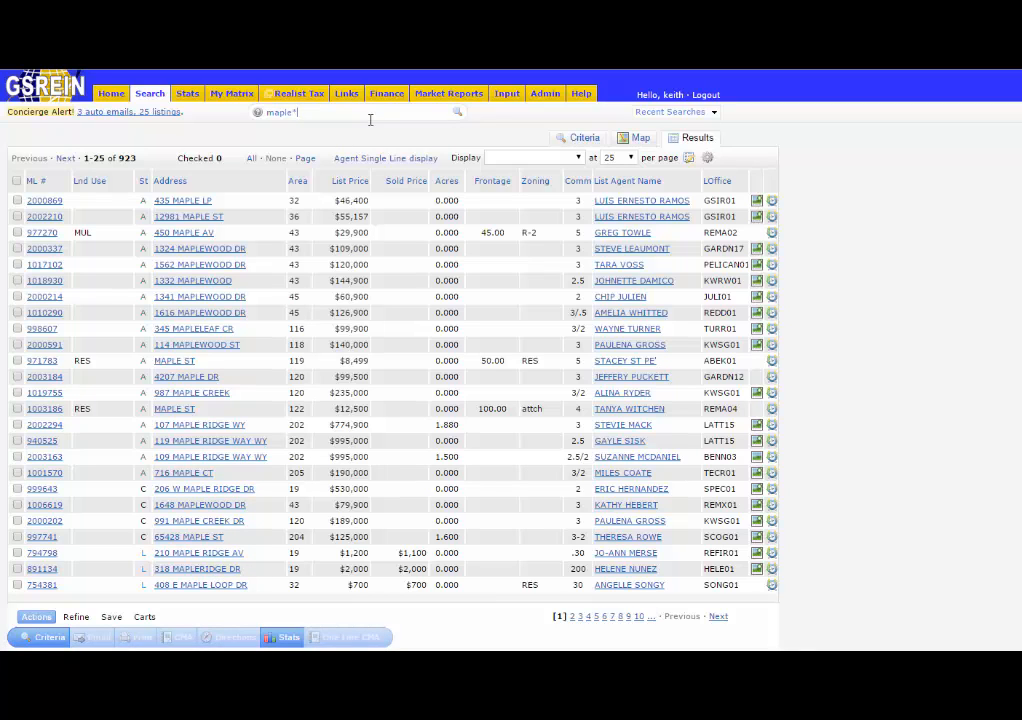
Limit the maple* search to active listings by picking the street name maple*, Status Active suggestion.
text(a)
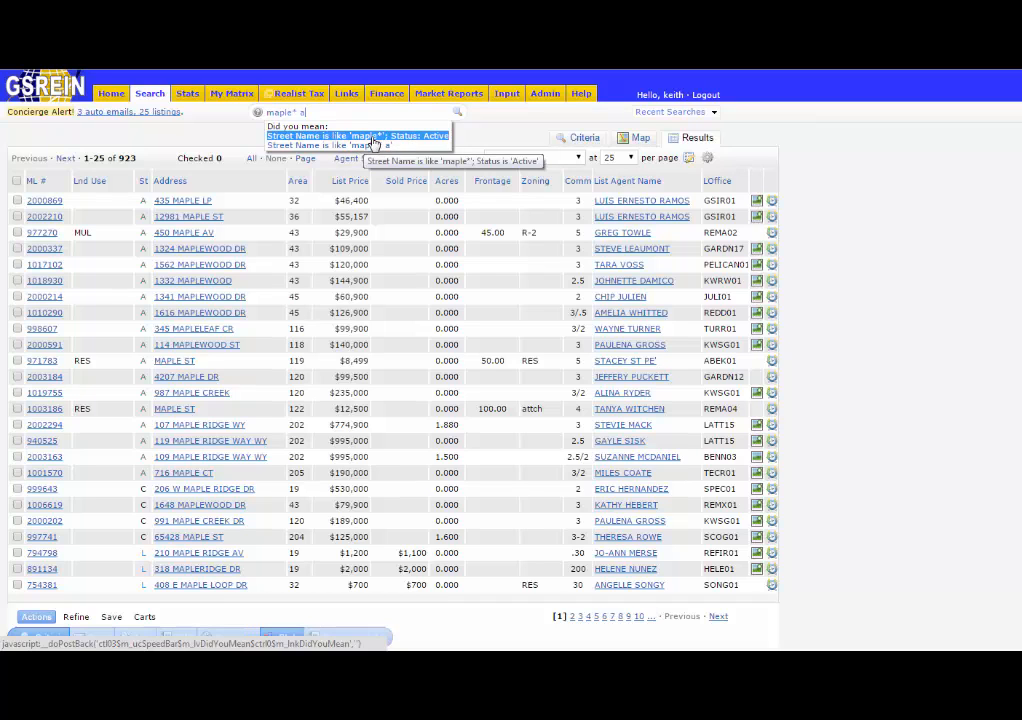
click(404, 138)
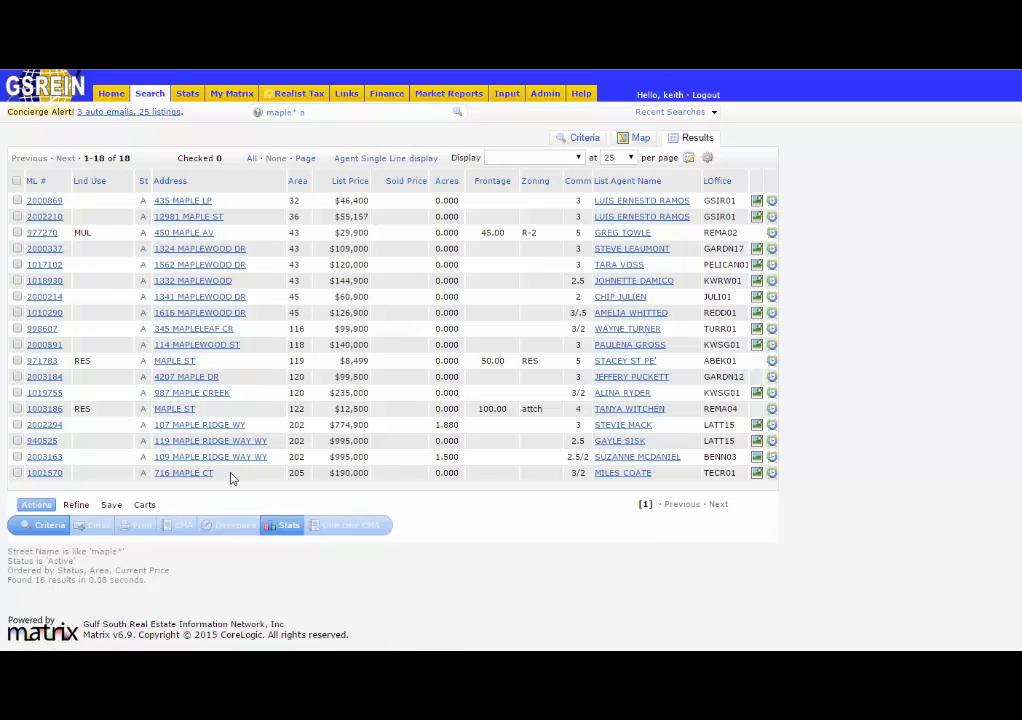
Clear the speed bar and search for street names matching *charles.
click(304, 112)
key(ctrl+a)
key(BackSpace)
text(*)
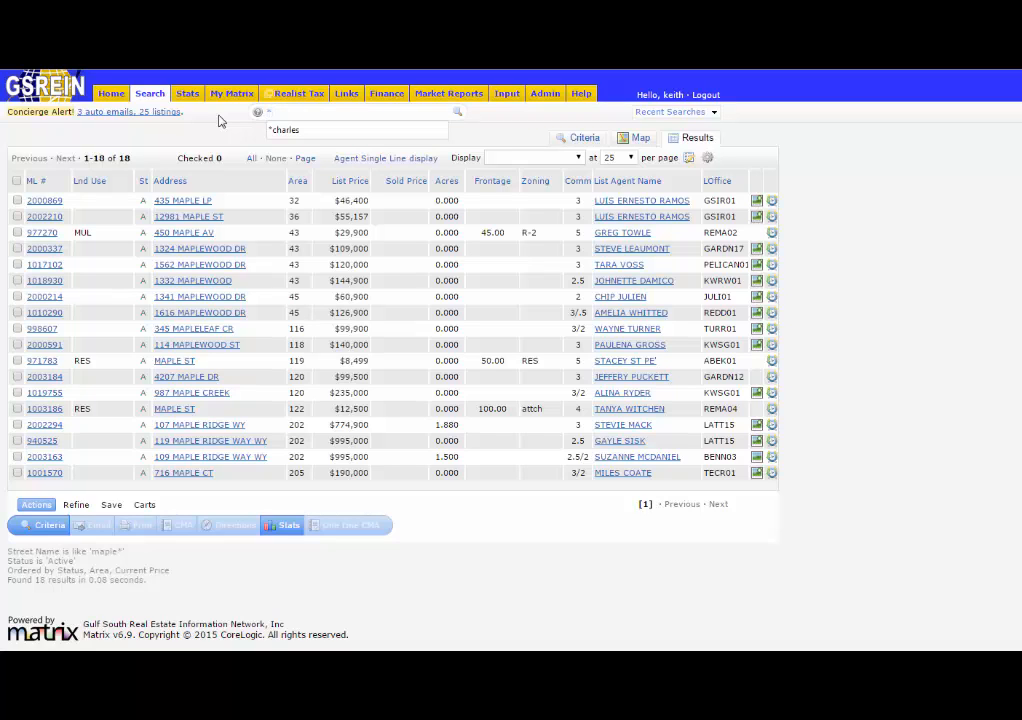
text(charles)
key(Return)
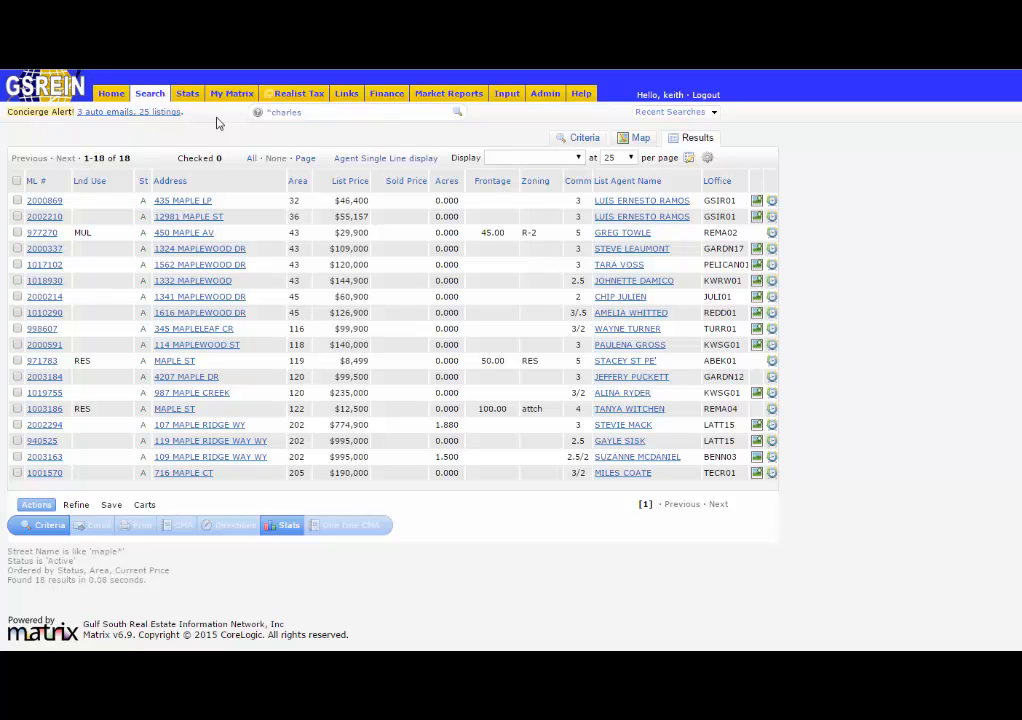
click(310, 113)
key(Return)
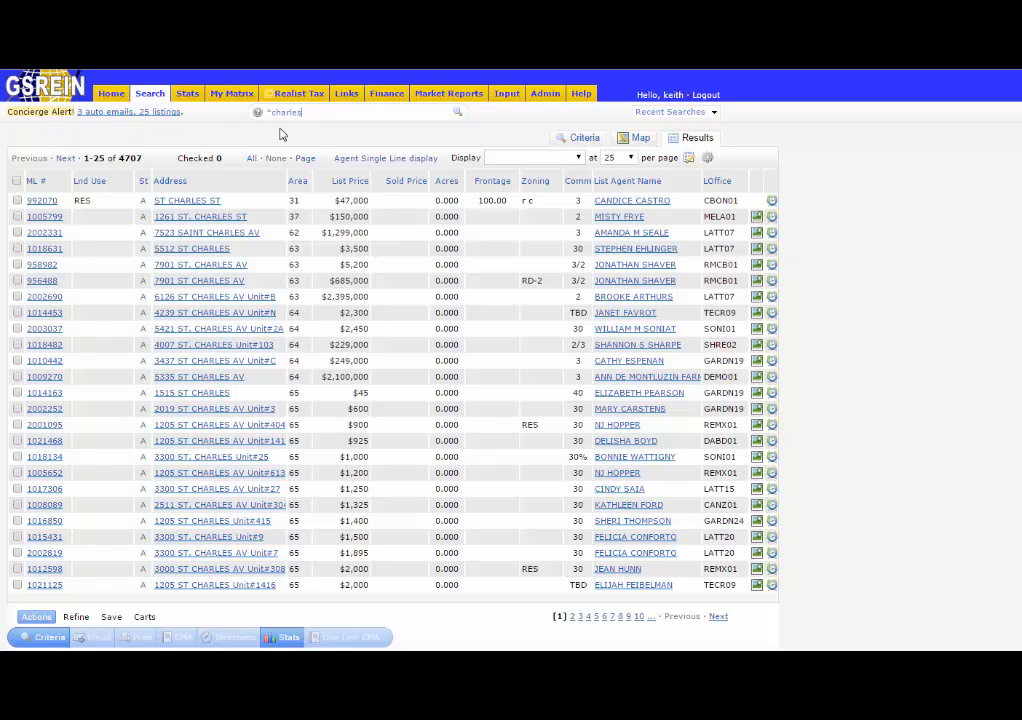
Enter the shorthand query a 70002 res $400-600 3+ 2+ in the speed bar.
text(*)
key(BackSpace)
key(BackSpace)
key(BackSpace)
key(BackSpace)
key(BackSpace)
key(BackSpace)
key(BackSpace)
key(BackSpace)
key(BackSpace)
text(a)
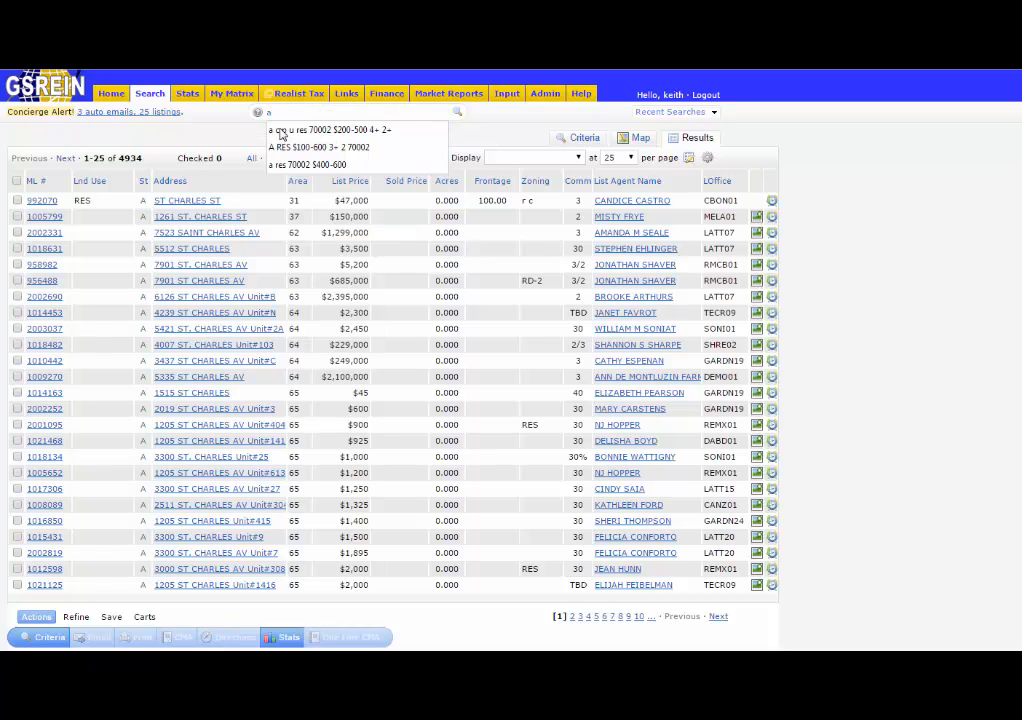
text( 700)
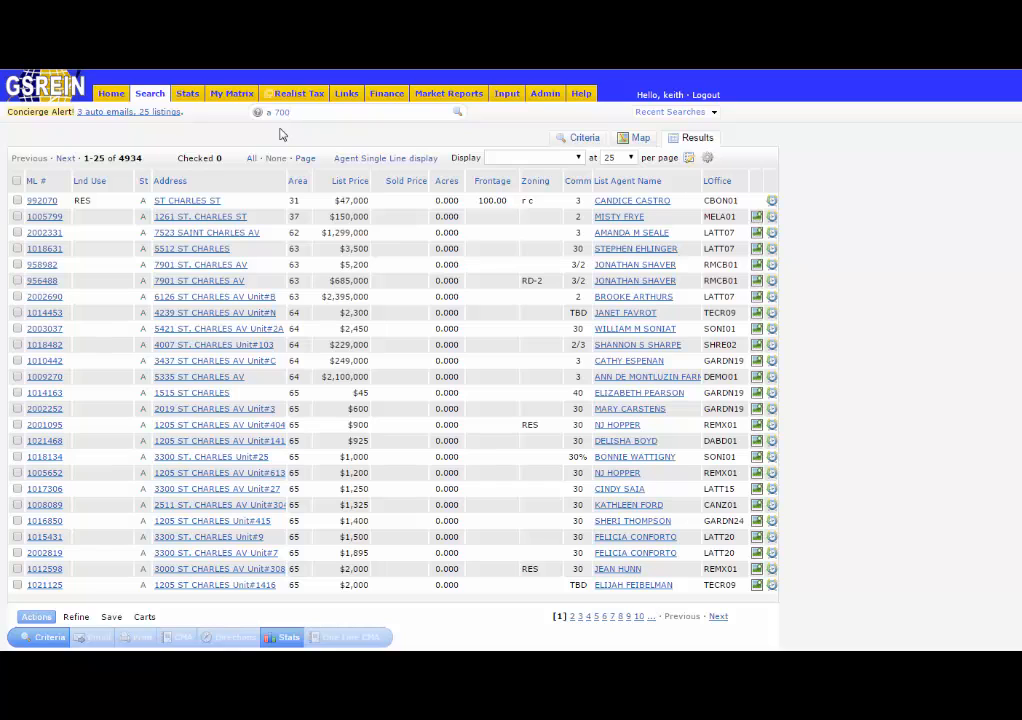
text(02 res $400-600 3+ 2+)
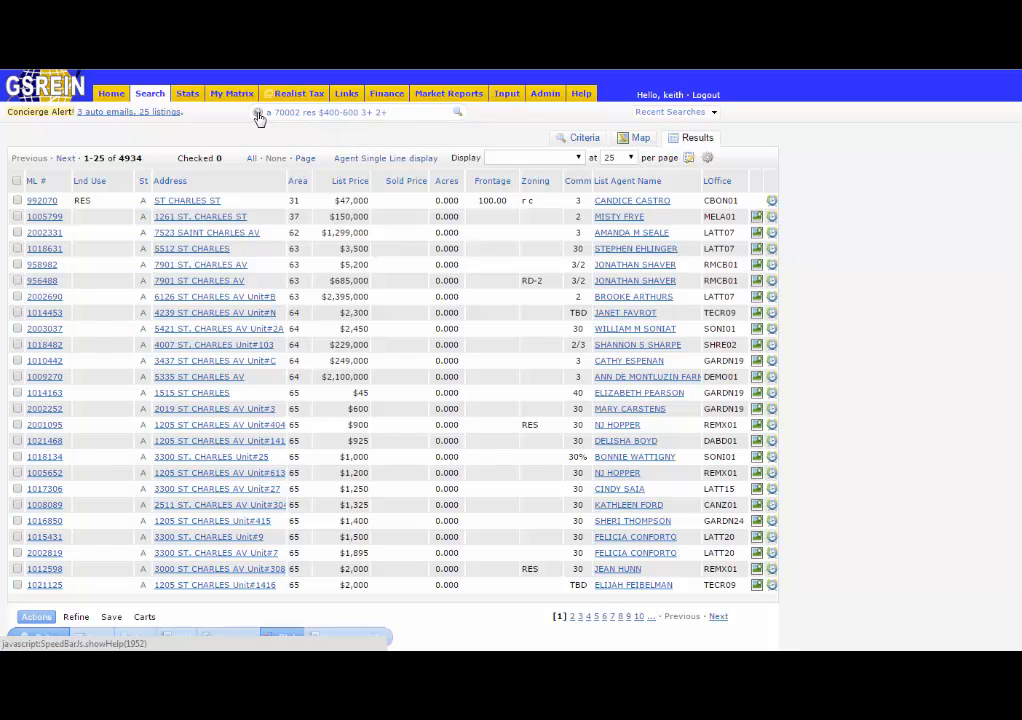
Consult the Speed Bar help's shorthand examples, then run the shorthand search.
click(258, 116)
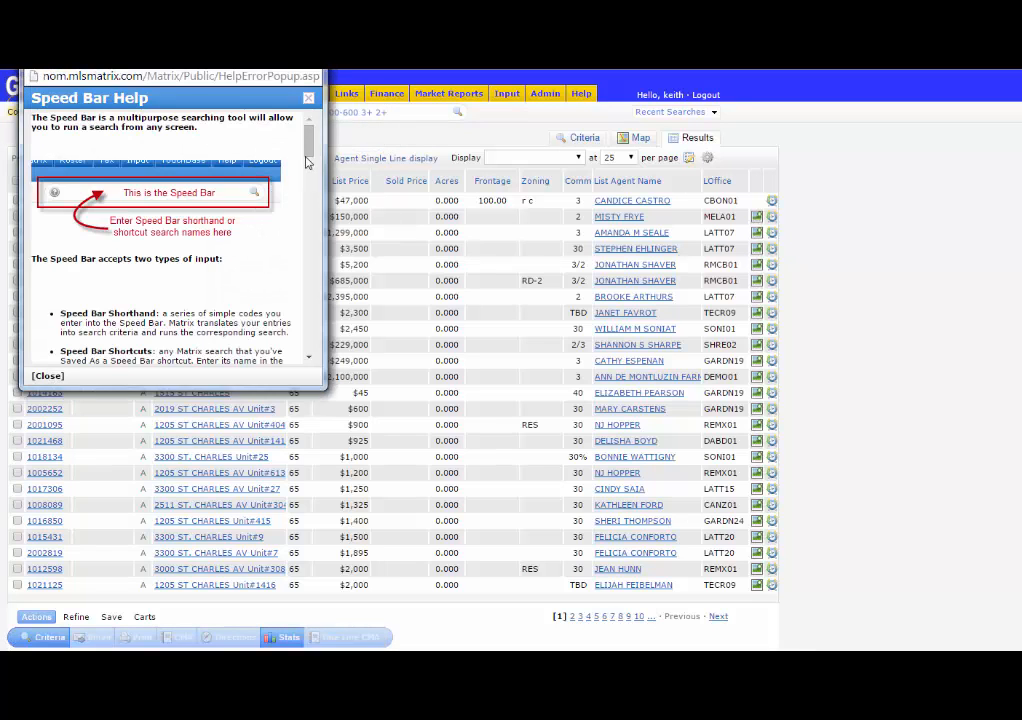
scroll(311, 178, down, 3)
drag(311, 178, 317, 213)
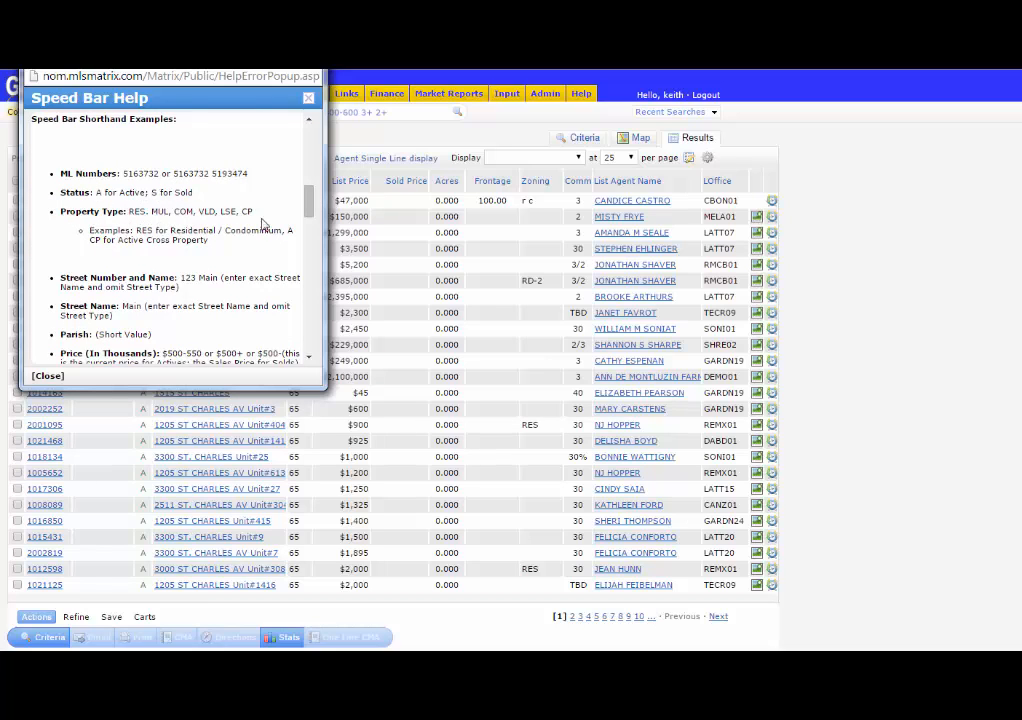
drag(309, 212, 300, 253)
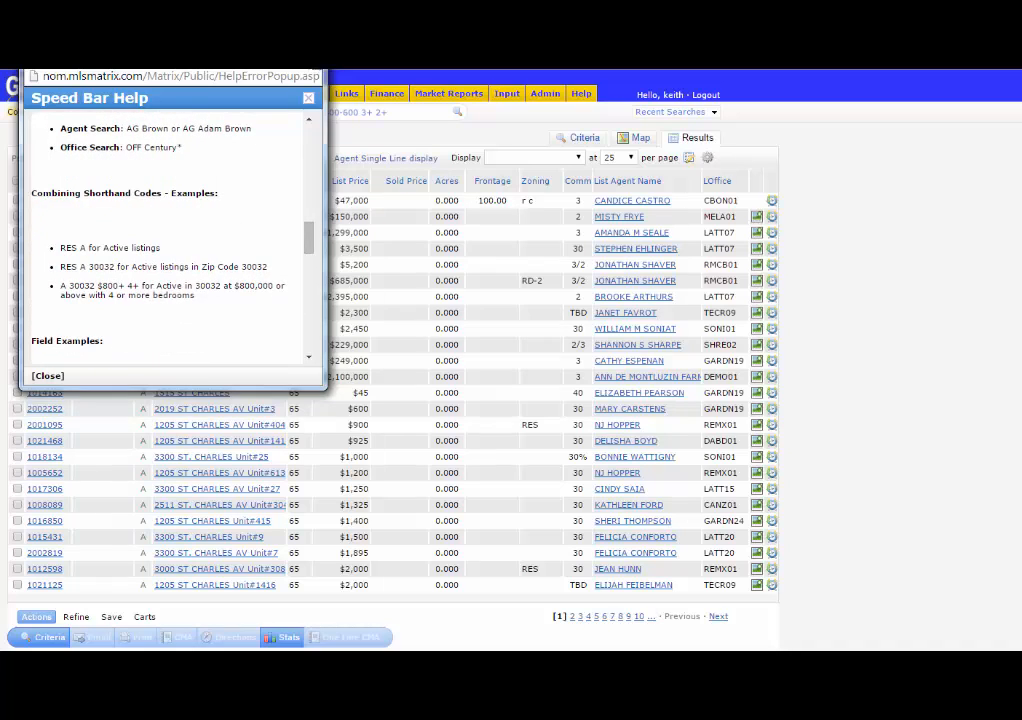
click(310, 60)
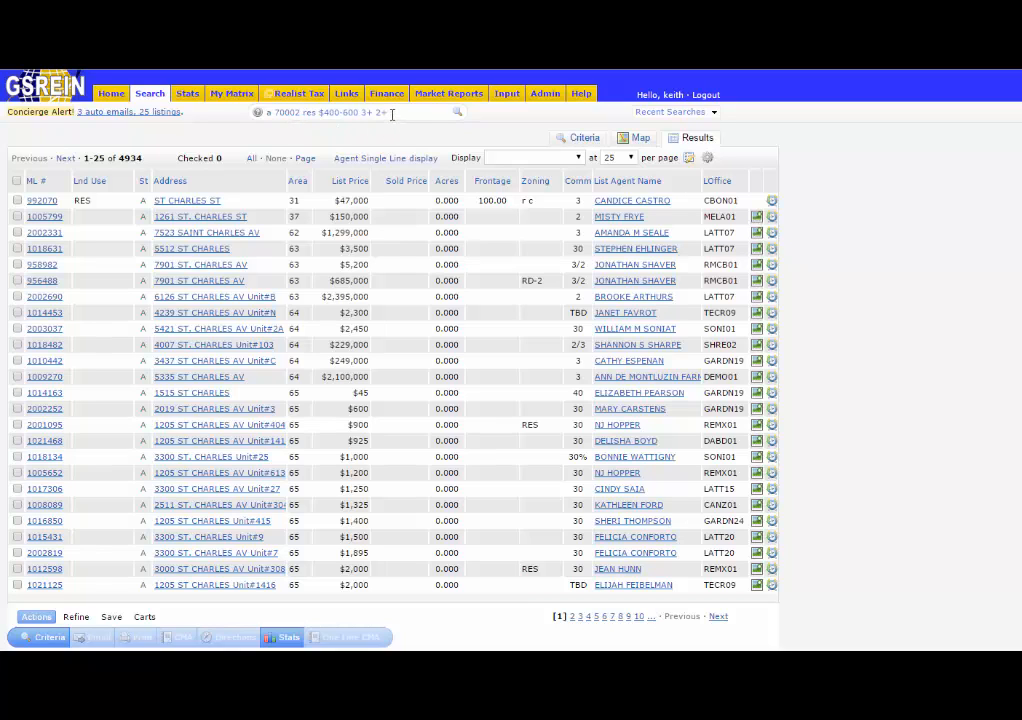
drag(390, 113, 363, 112)
click(396, 115)
key(Return)
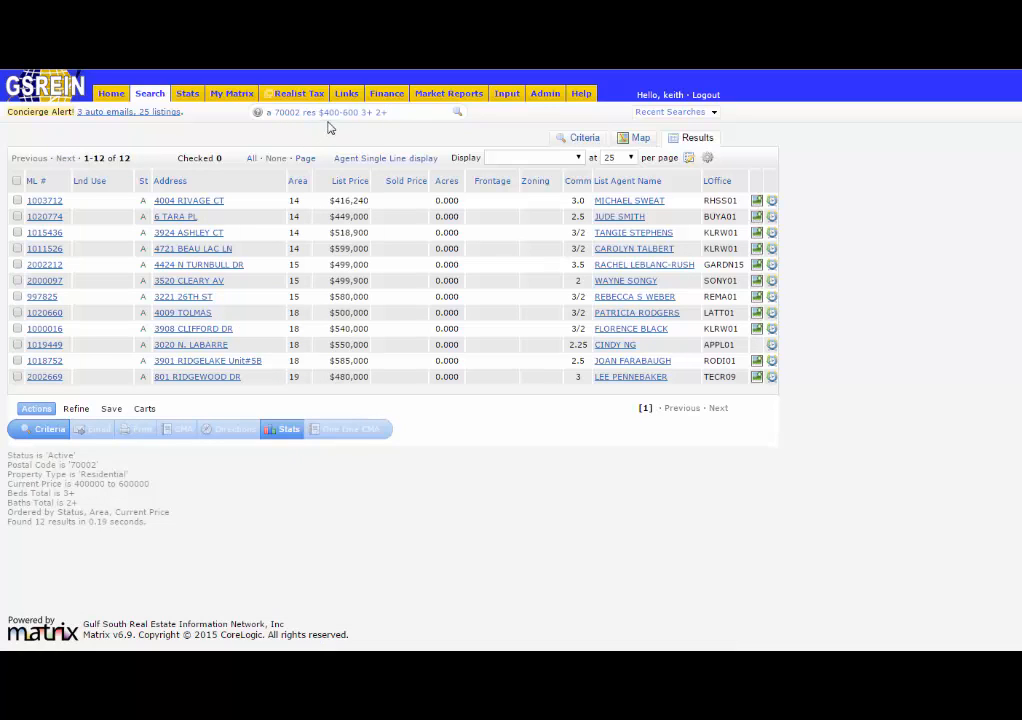
Clear the shorthand query from the speed bar.
click(393, 116)
double_click(298, 113)
key(BackSpace)
key(BackSpace)
key(BackSpace)
key(BackSpace)
key(BackSpace)
key(Return)
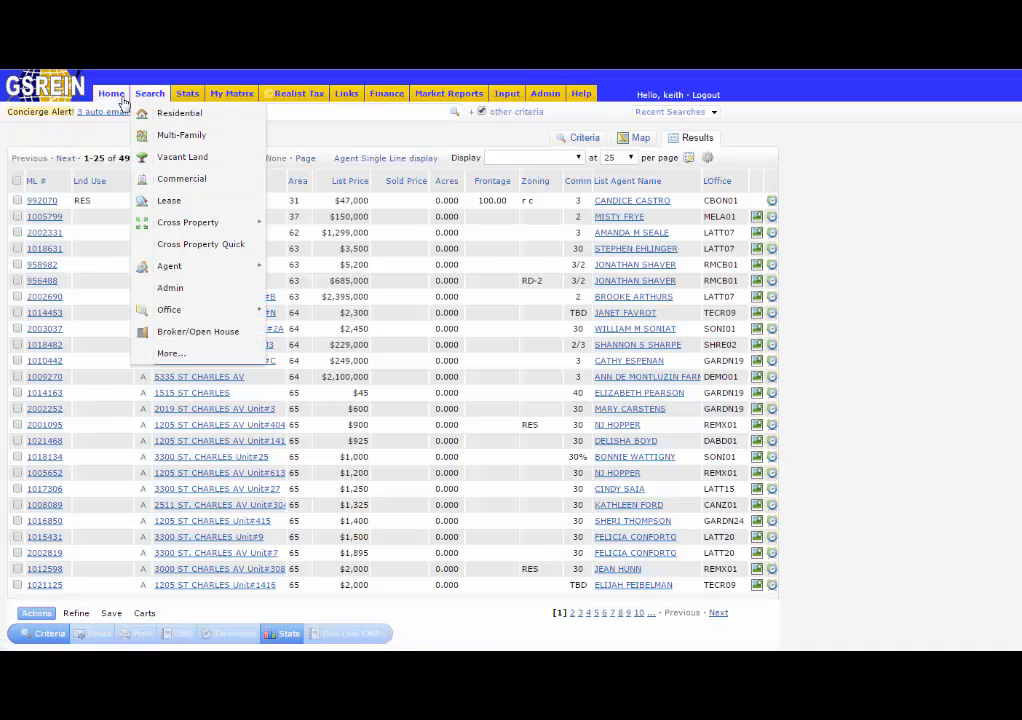
Return home and rerun the recent search Residential Active Jefferson/Metairie/Lakefront (14).
click(118, 96)
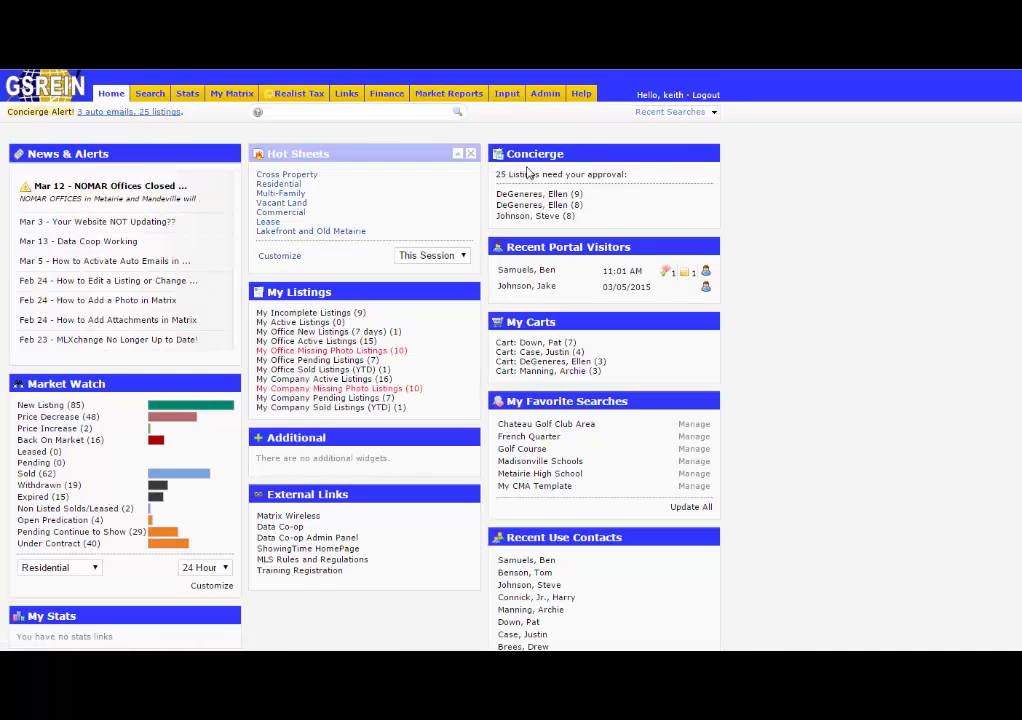
click(666, 114)
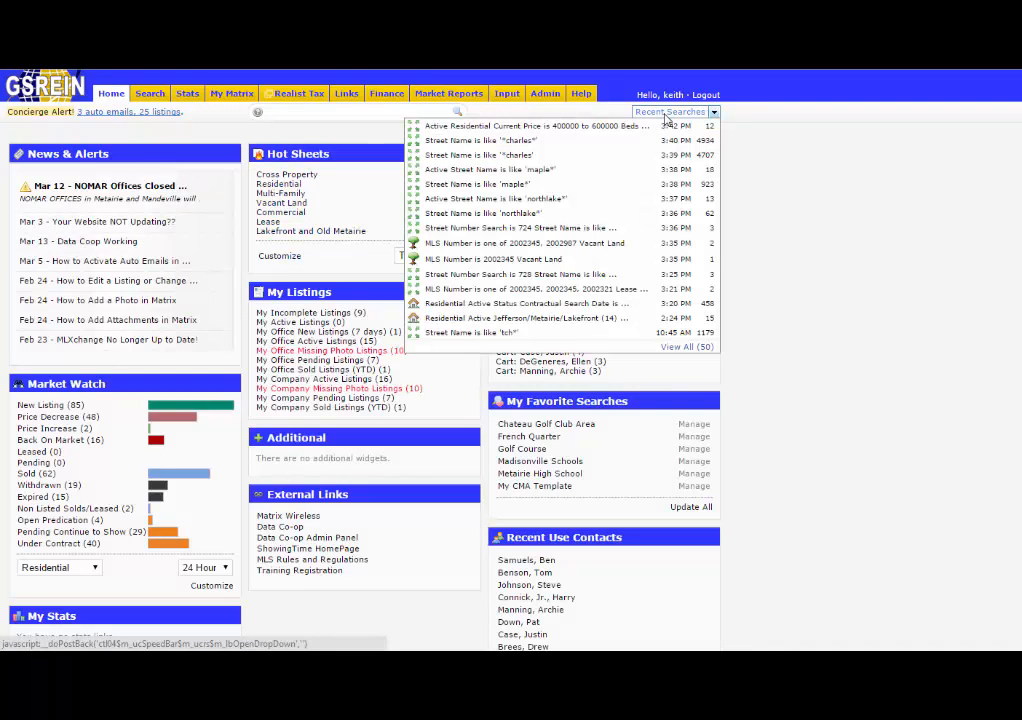
click(666, 114)
click(666, 114)
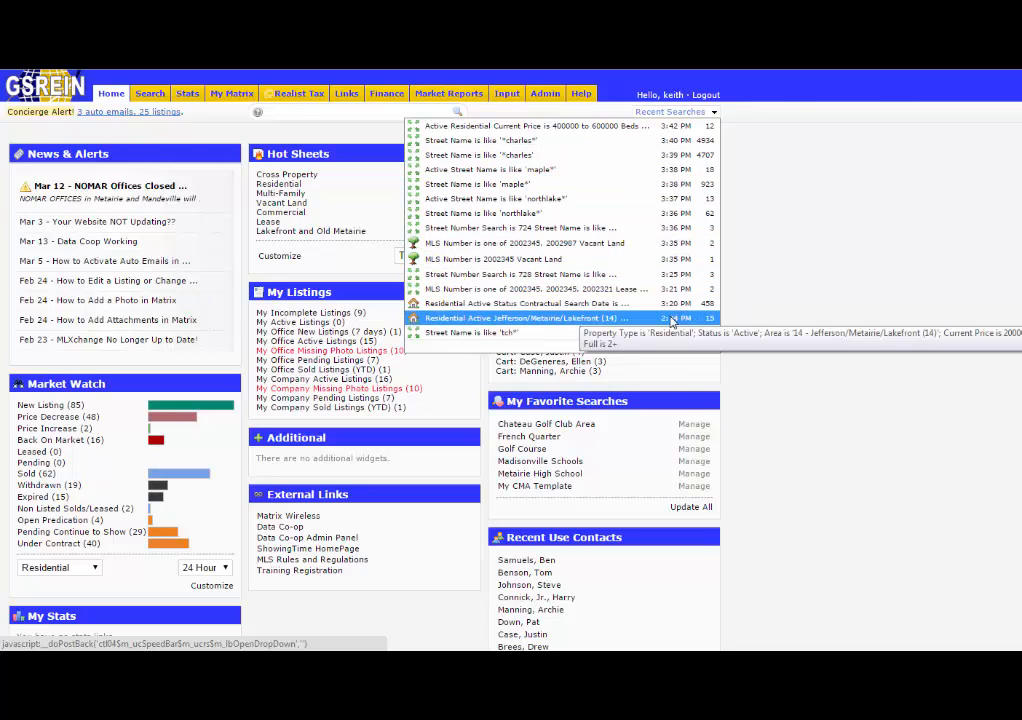
click(672, 320)
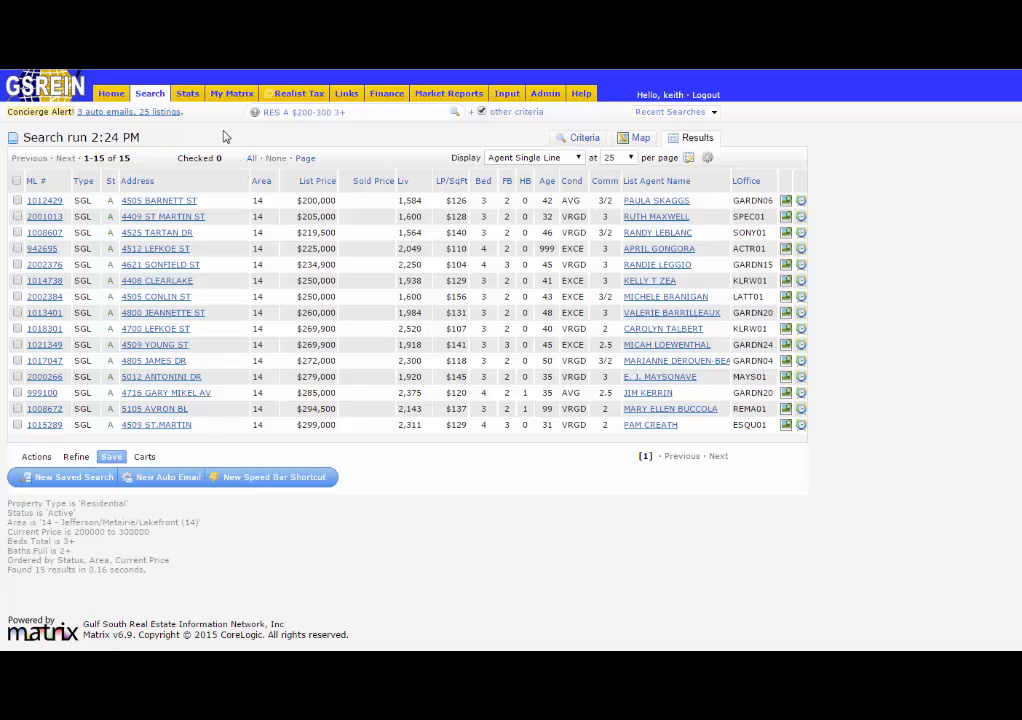
Open the Residential search form, set Area to 71 and Full Baths to 3+, and show the results.
click(150, 94)
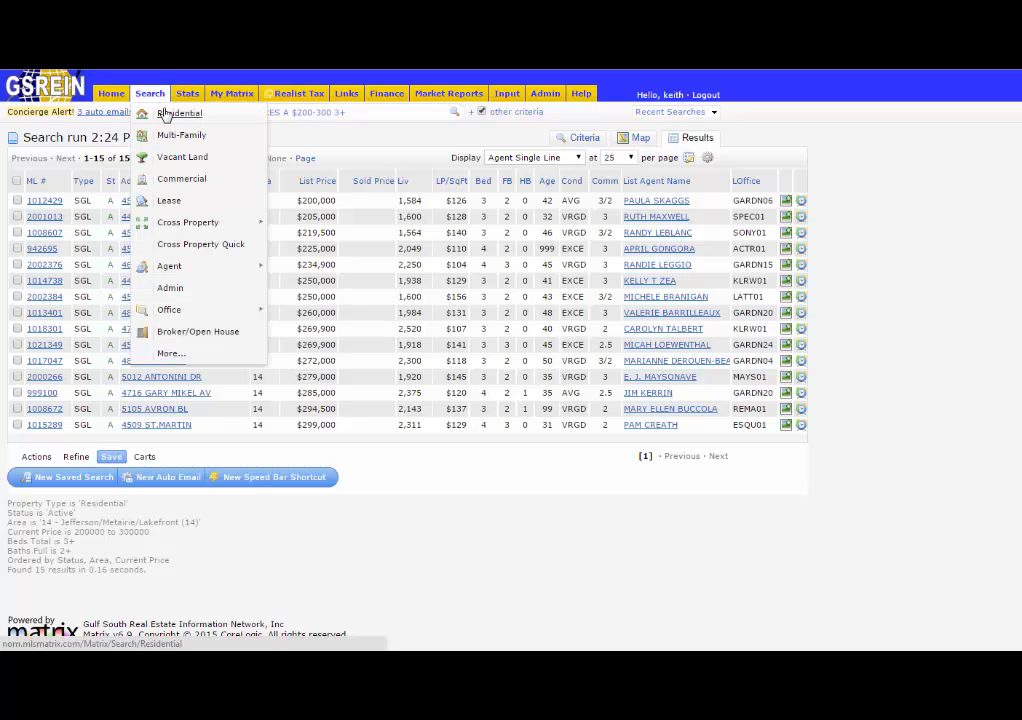
click(169, 115)
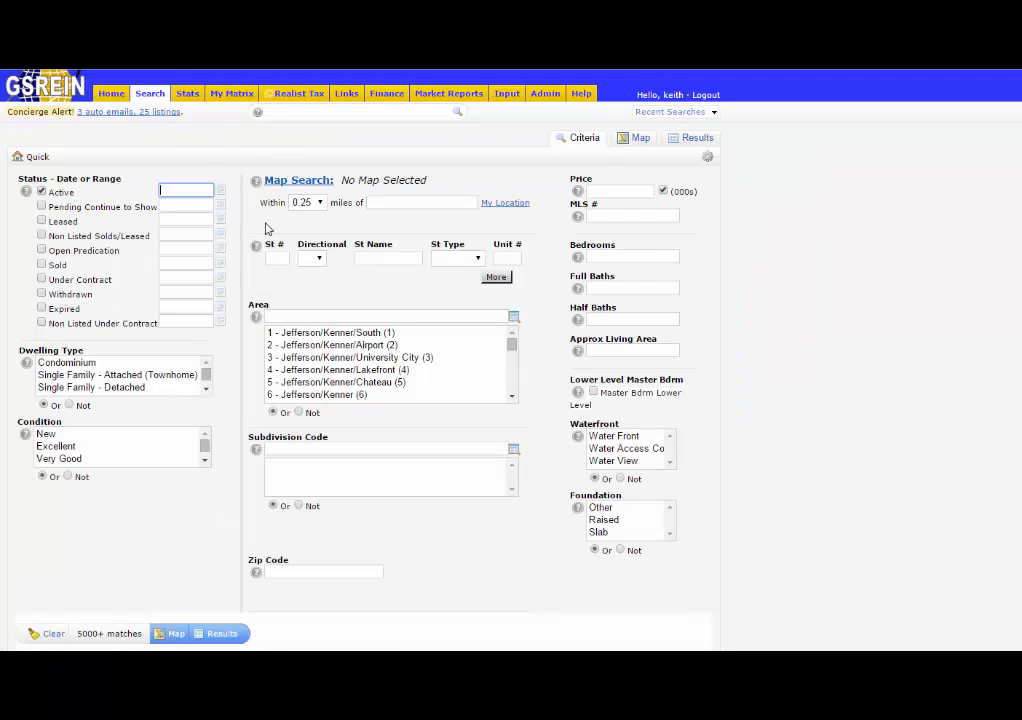
click(306, 321)
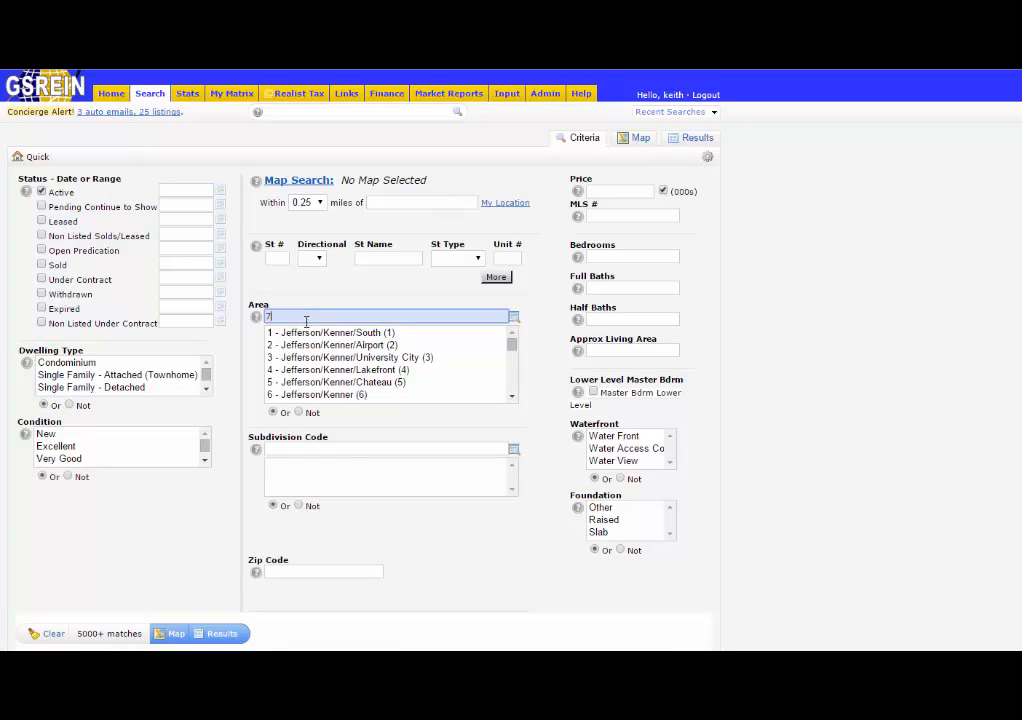
text(71)
click(607, 287)
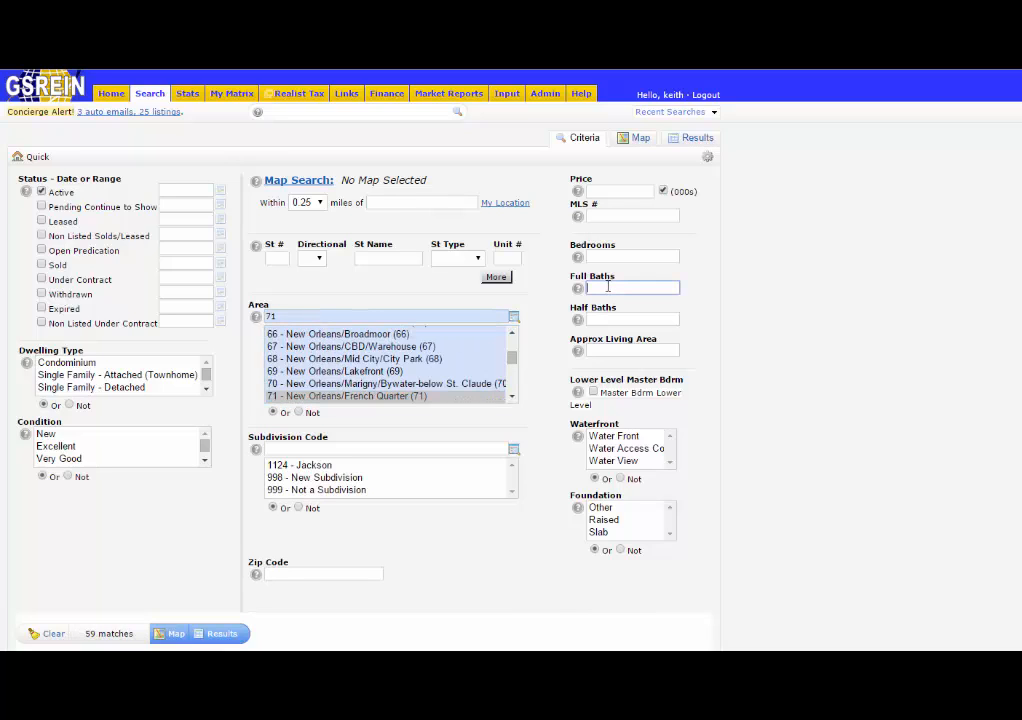
text(3)
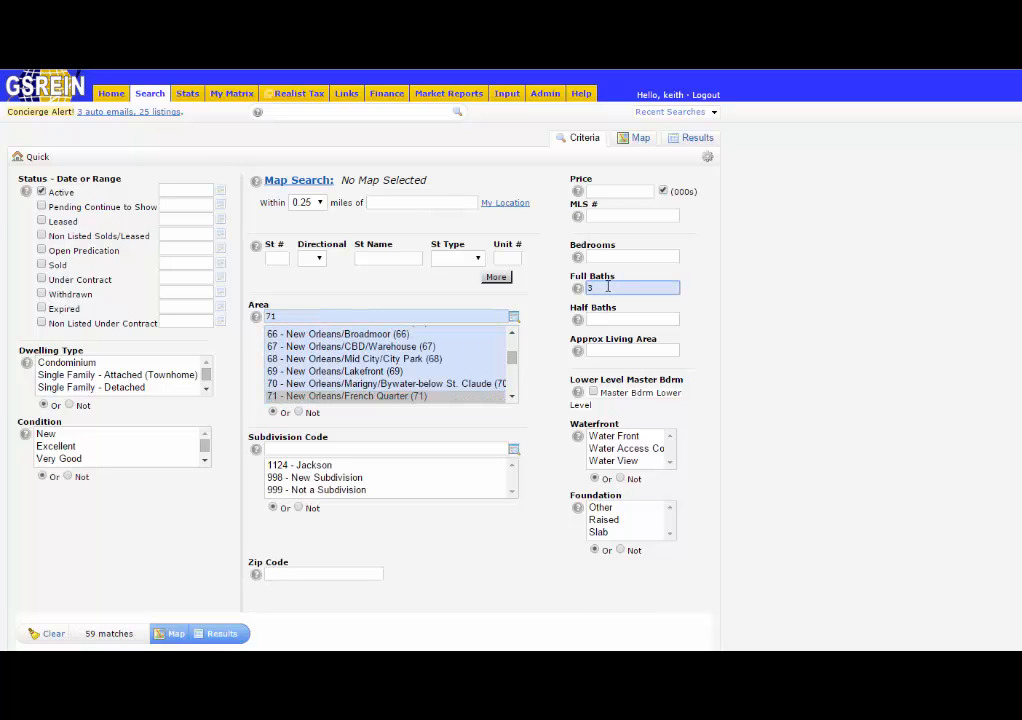
text(+)
click(698, 140)
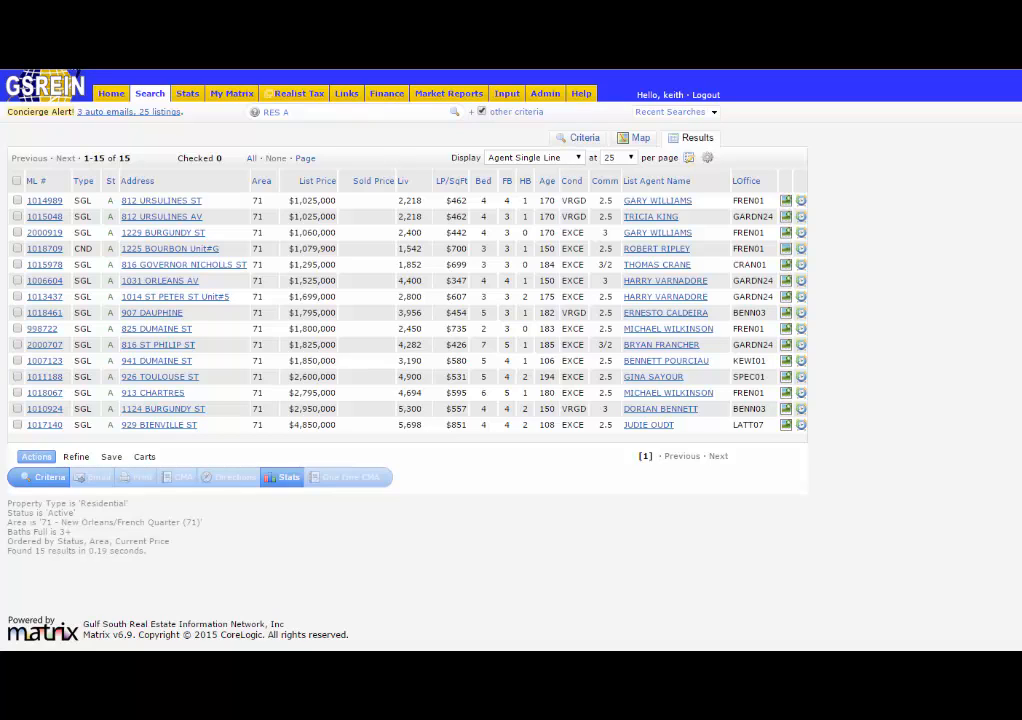
Duplicate the browser tab.
right_click(70, 38)
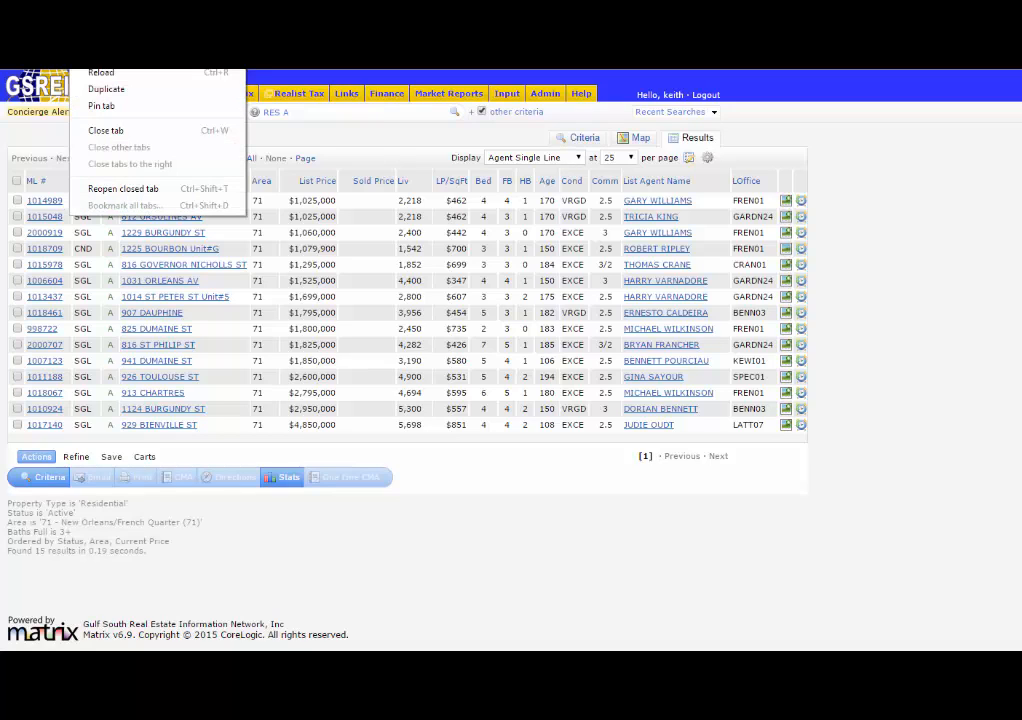
click(106, 92)
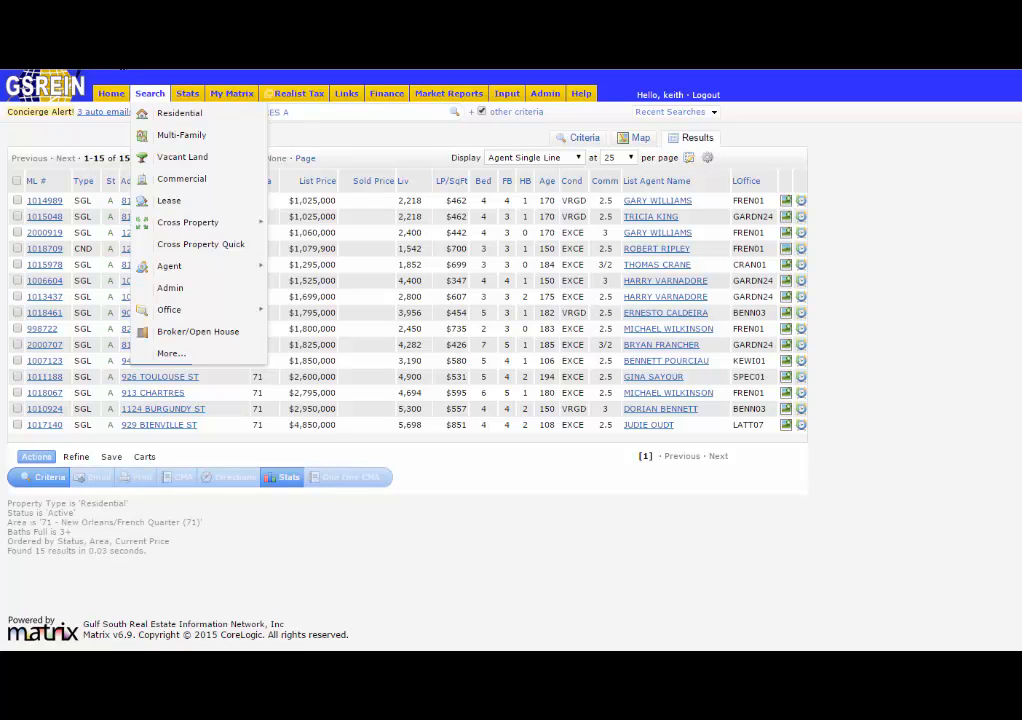
Open the Residential search form in the duplicated tab.
click(116, 45)
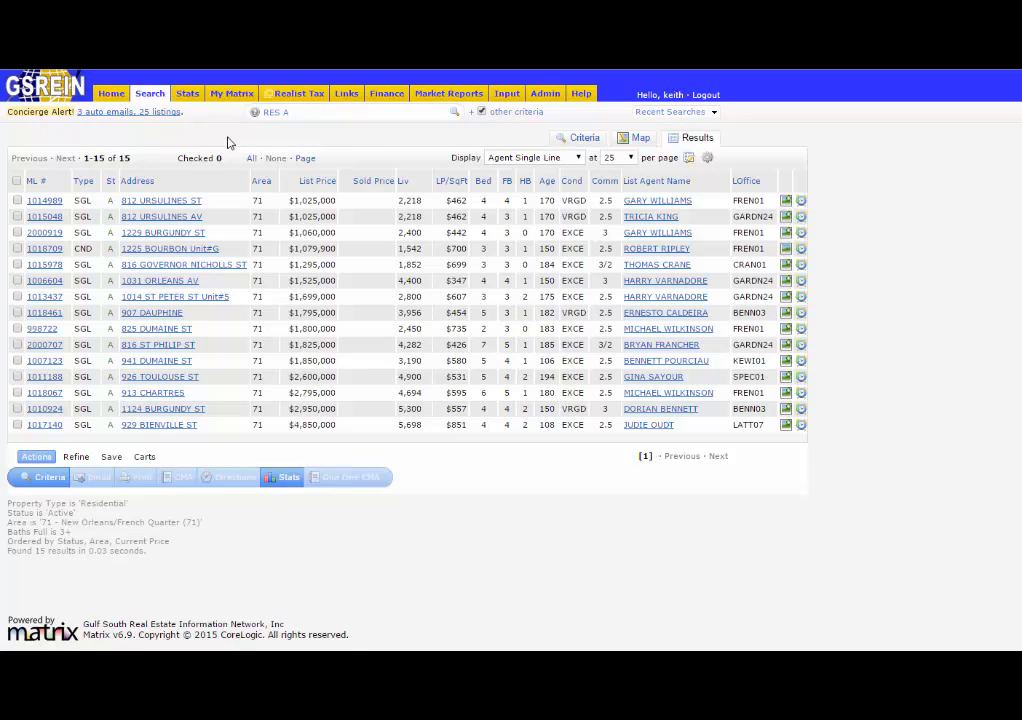
mouse_move(150, 95)
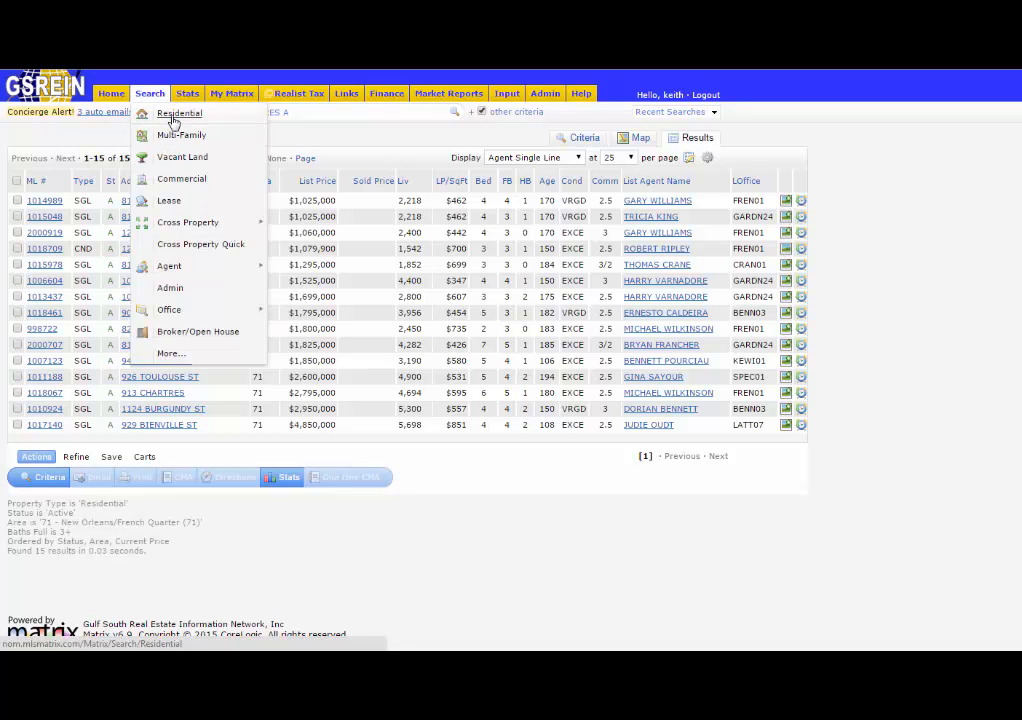
click(176, 115)
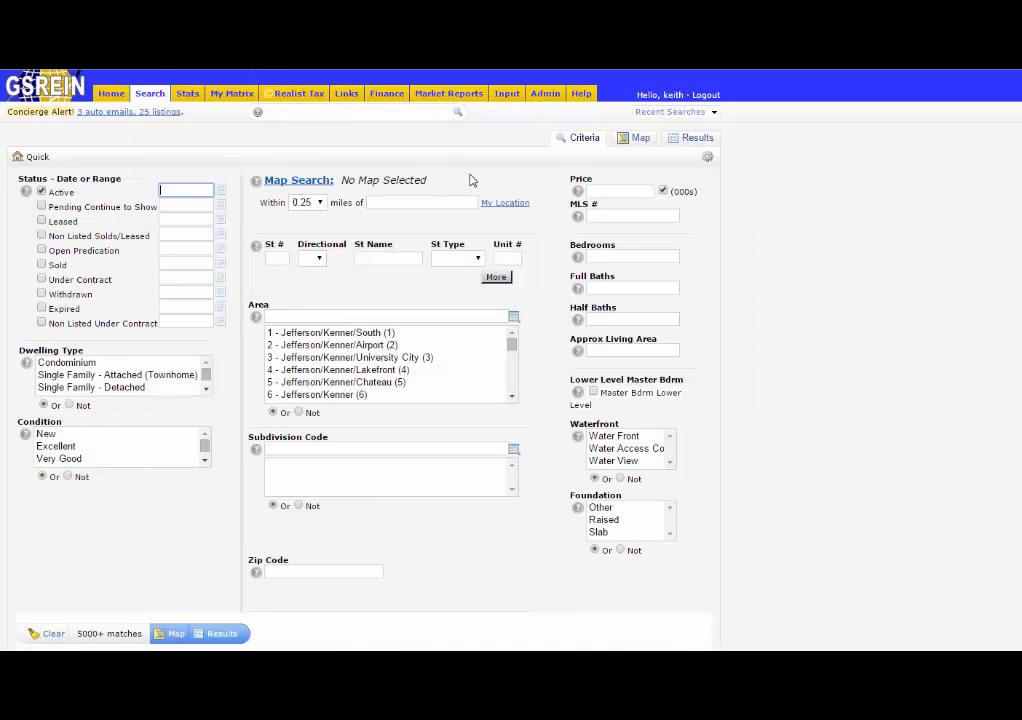
Reload the tab holding the Residential search form.
mouse_move(205, 94)
right_click(207, 66)
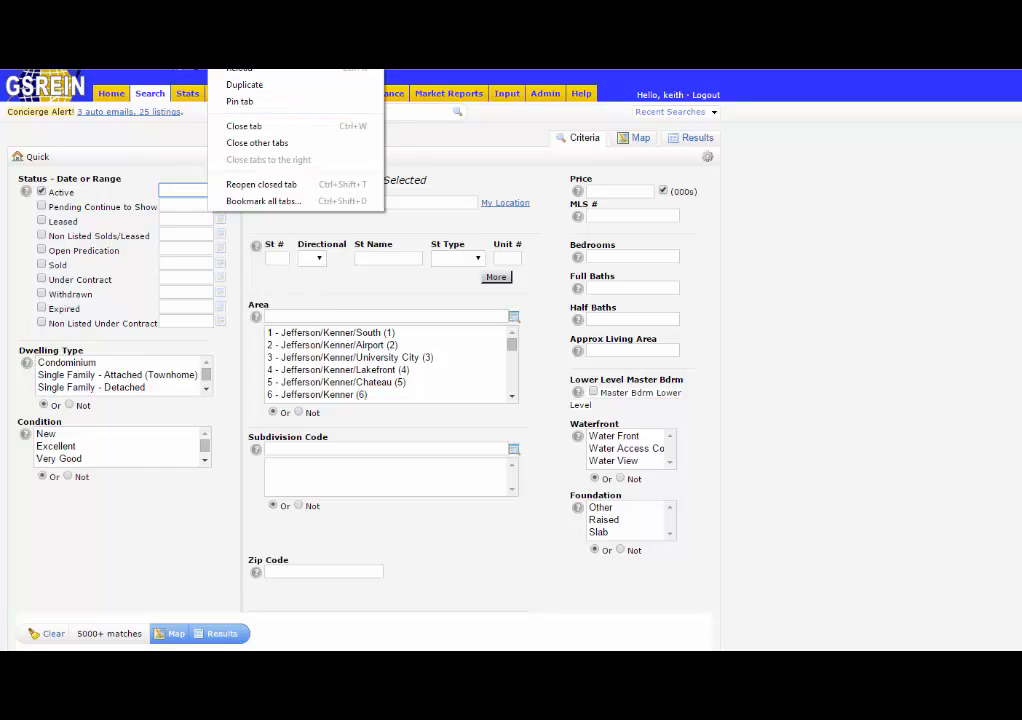
click(240, 68)
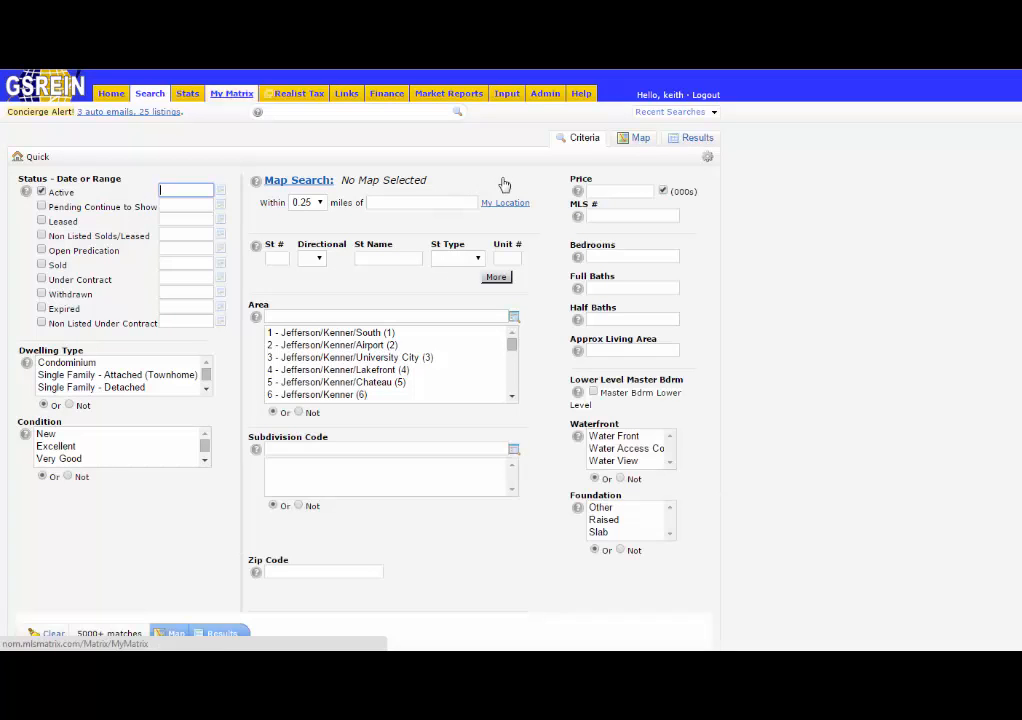
Switch to the results tab and open the Residential search form there as well.
click(215, 66)
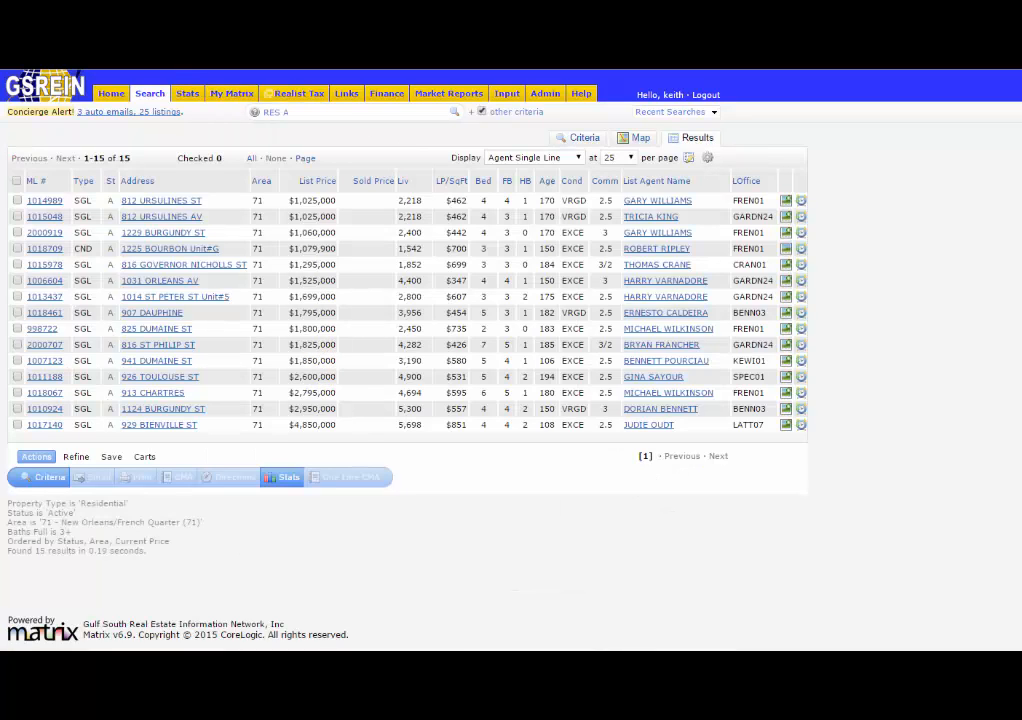
click(300, 66)
mouse_move(152, 97)
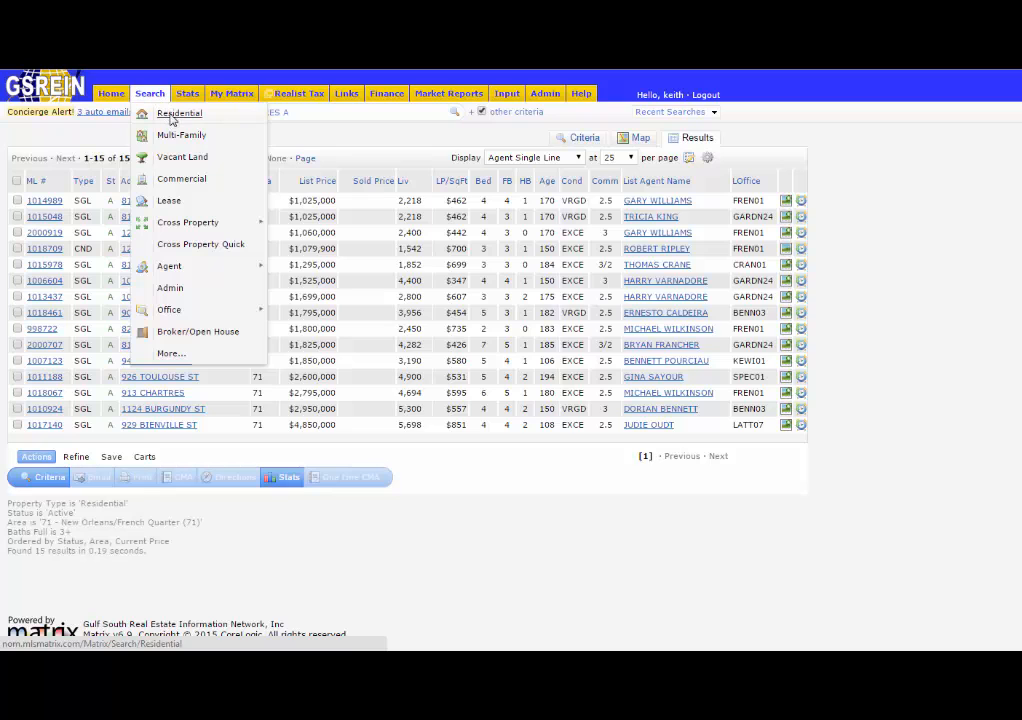
click(172, 119)
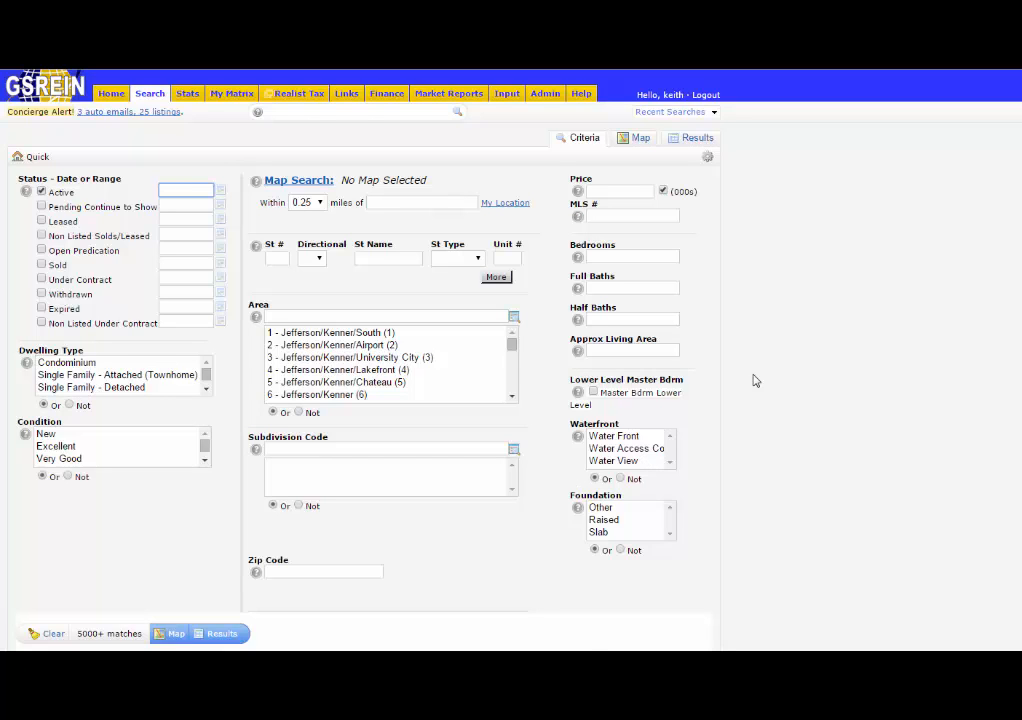
Open the additional fields editor and try to add Acres# to the selected fields.
scroll(755, 380, down, 1)
scroll(755, 380, down, 3)
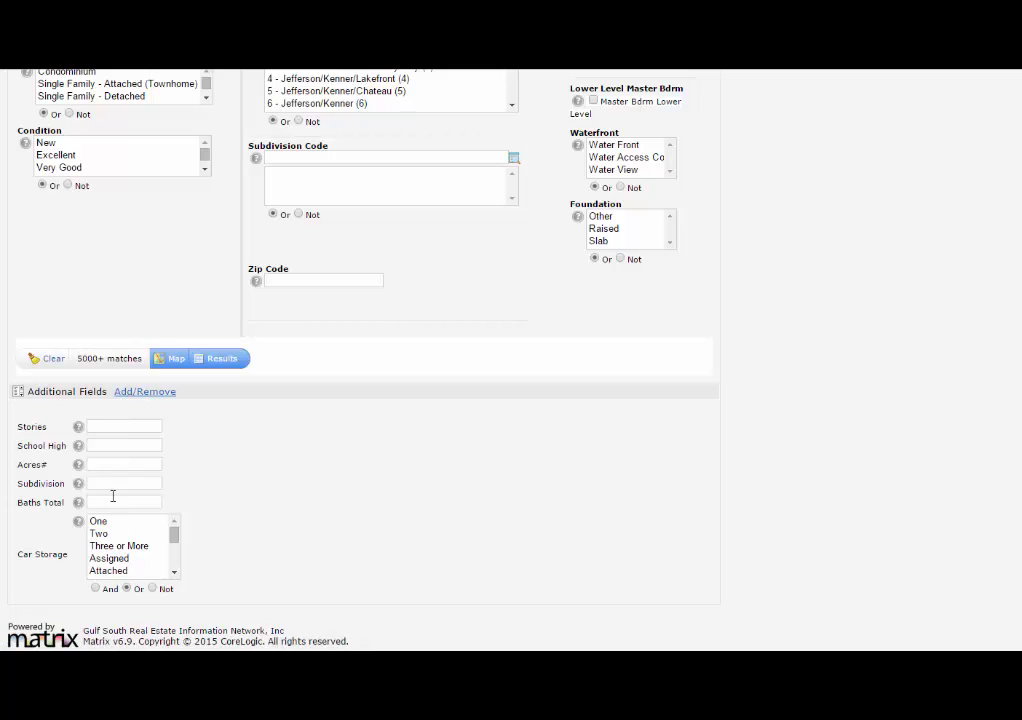
click(138, 399)
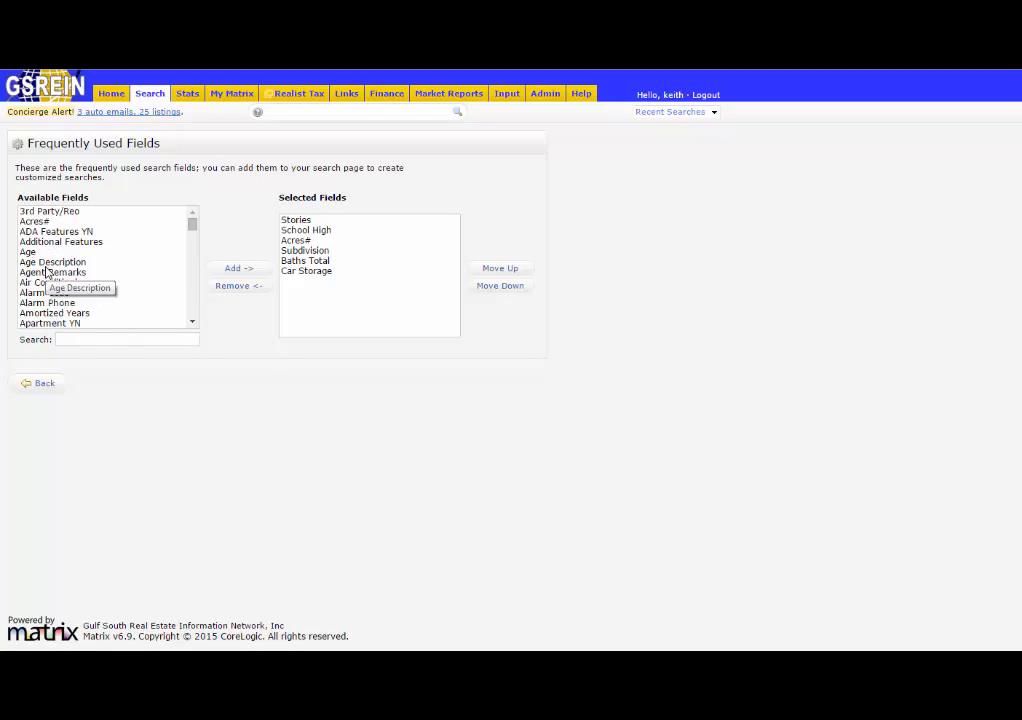
click(36, 221)
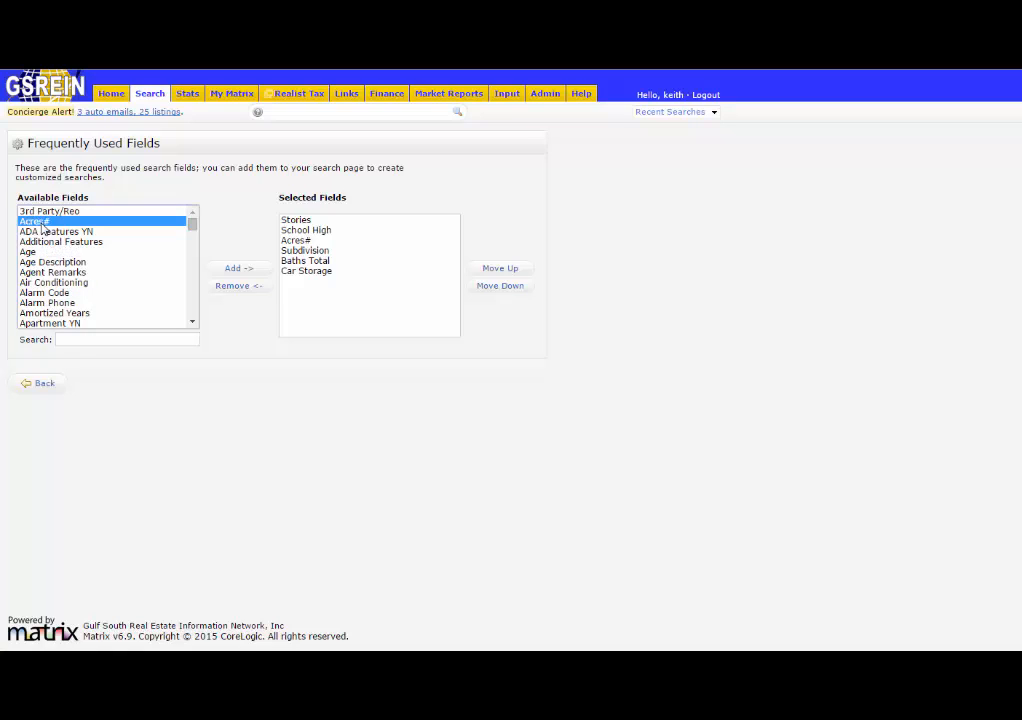
click(238, 273)
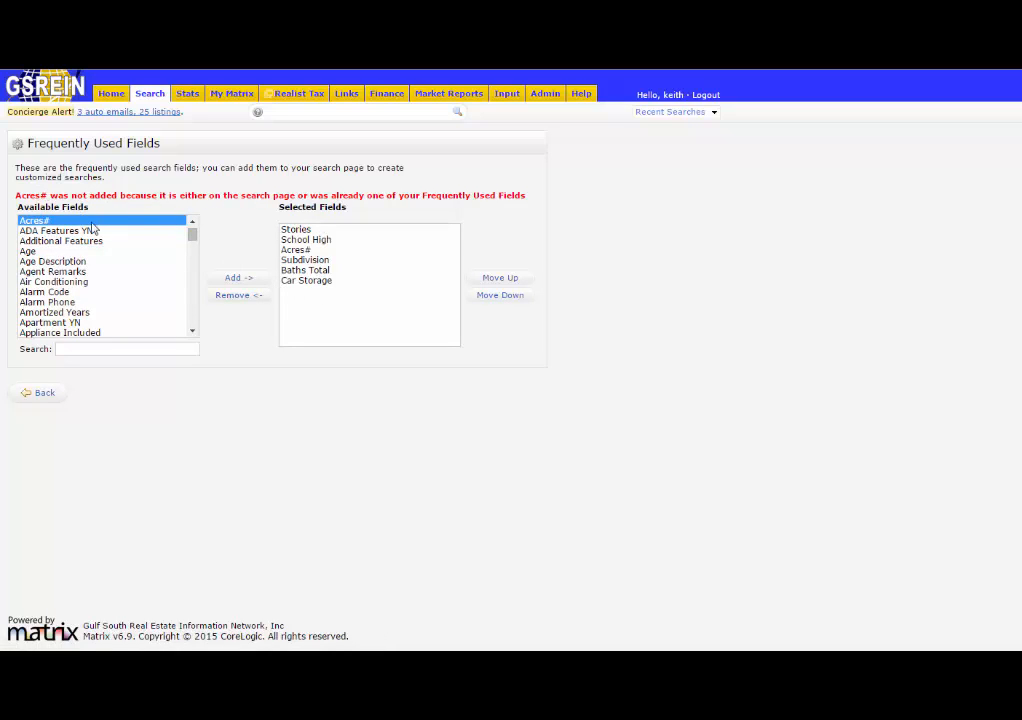
Add Age to the selected fields and move it to the top of the list.
click(27, 251)
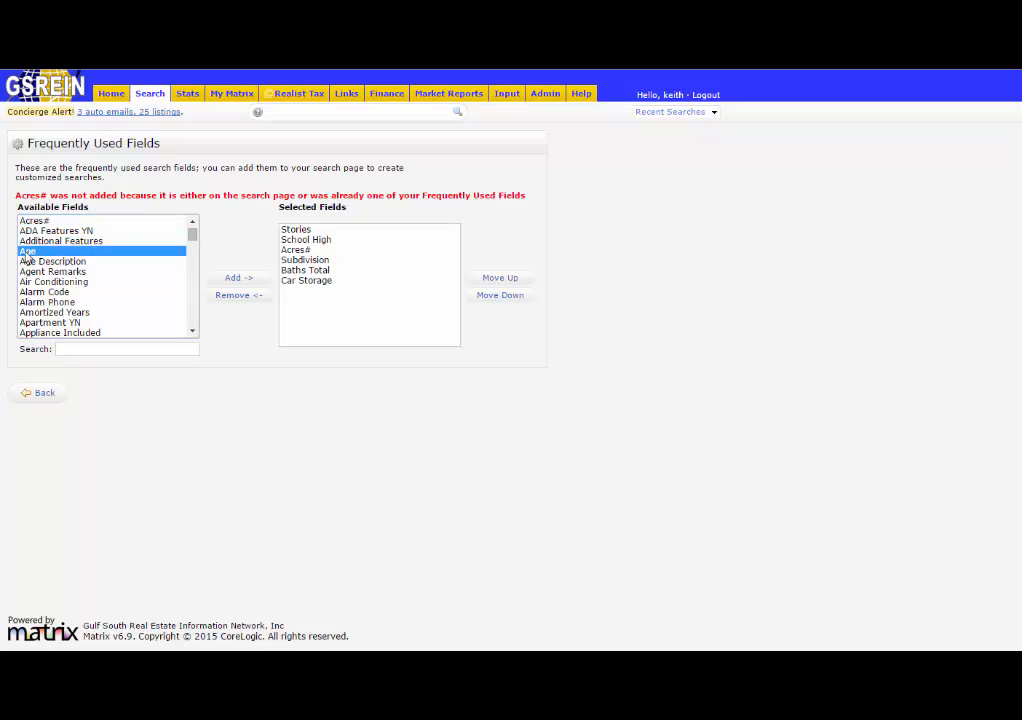
click(231, 279)
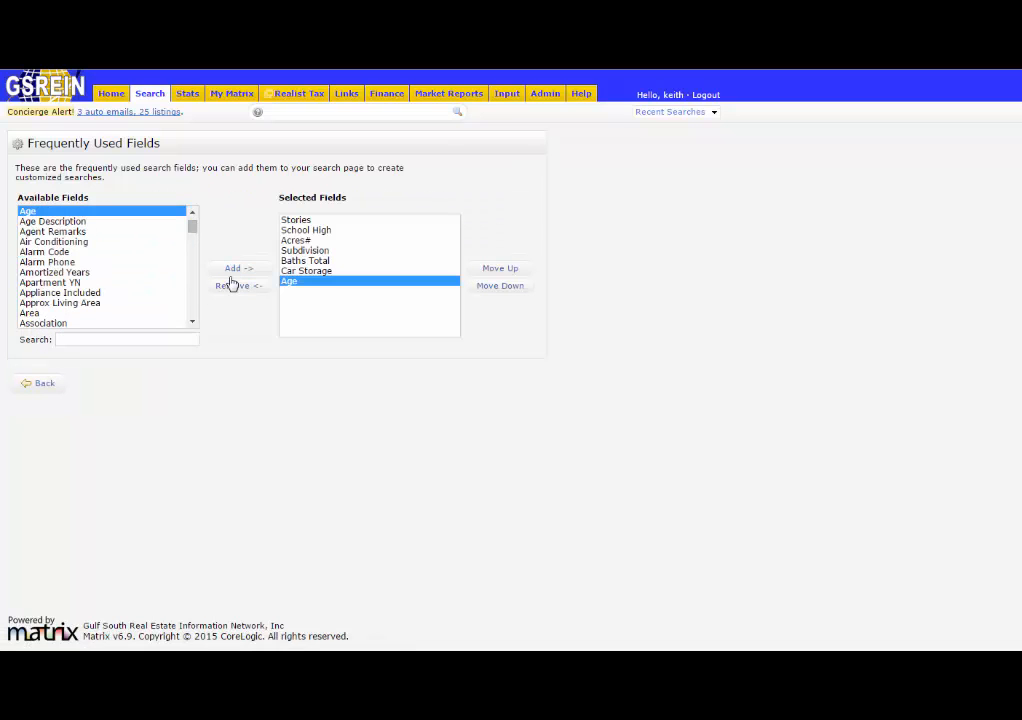
mouse_move(297, 284)
mouse_down()
mouse_move(313, 297)
mouse_move(294, 290)
mouse_up()
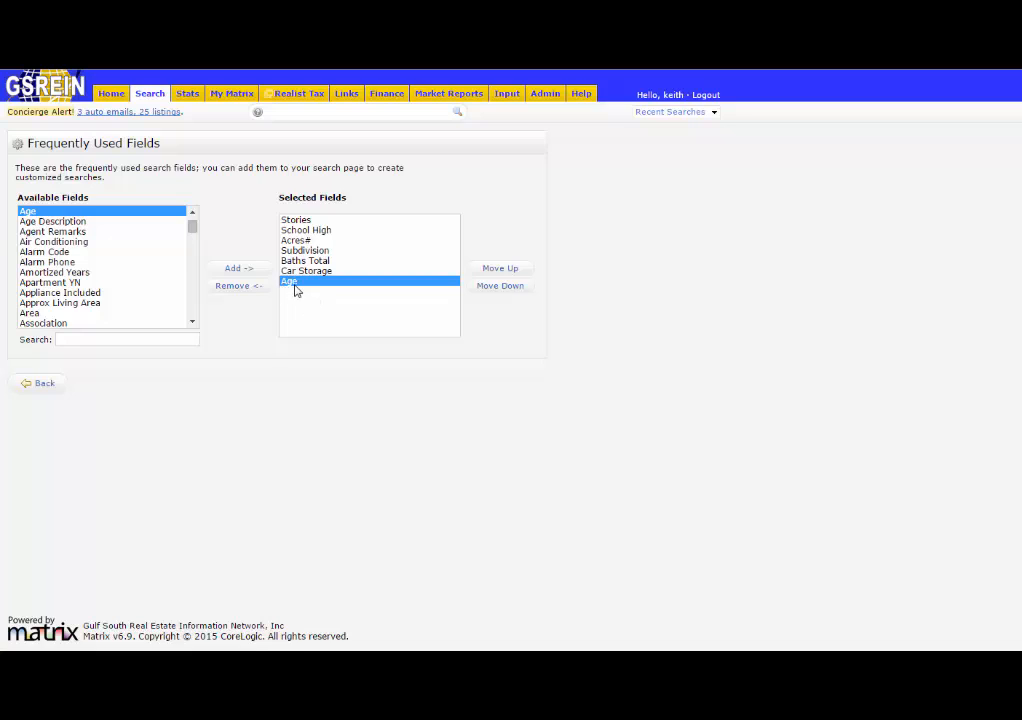
click(490, 272)
click(490, 272)
click(490, 272)
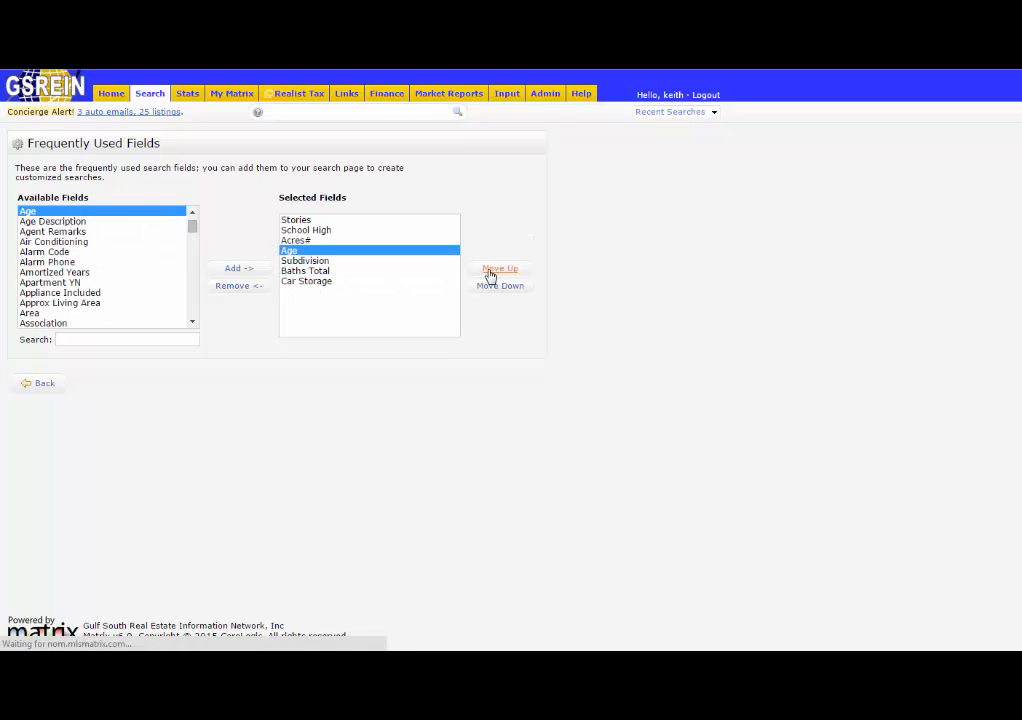
click(490, 272)
click(490, 272)
click(490, 272)
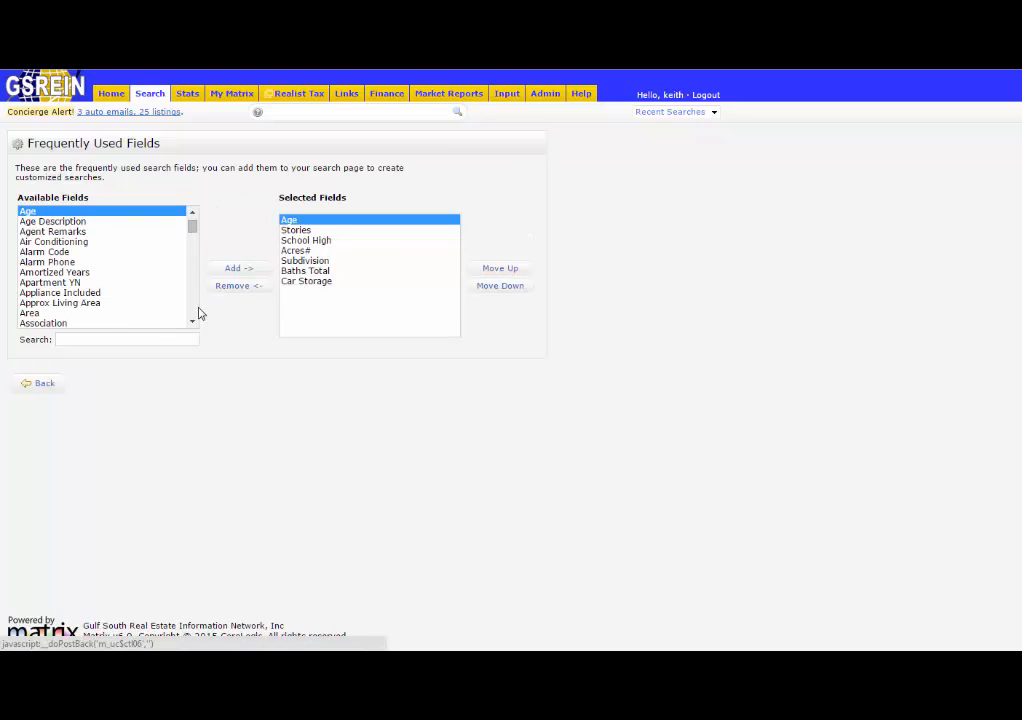
Add Fireplace to the selected fields and go back to the search form.
scroll(195, 314, down, 10)
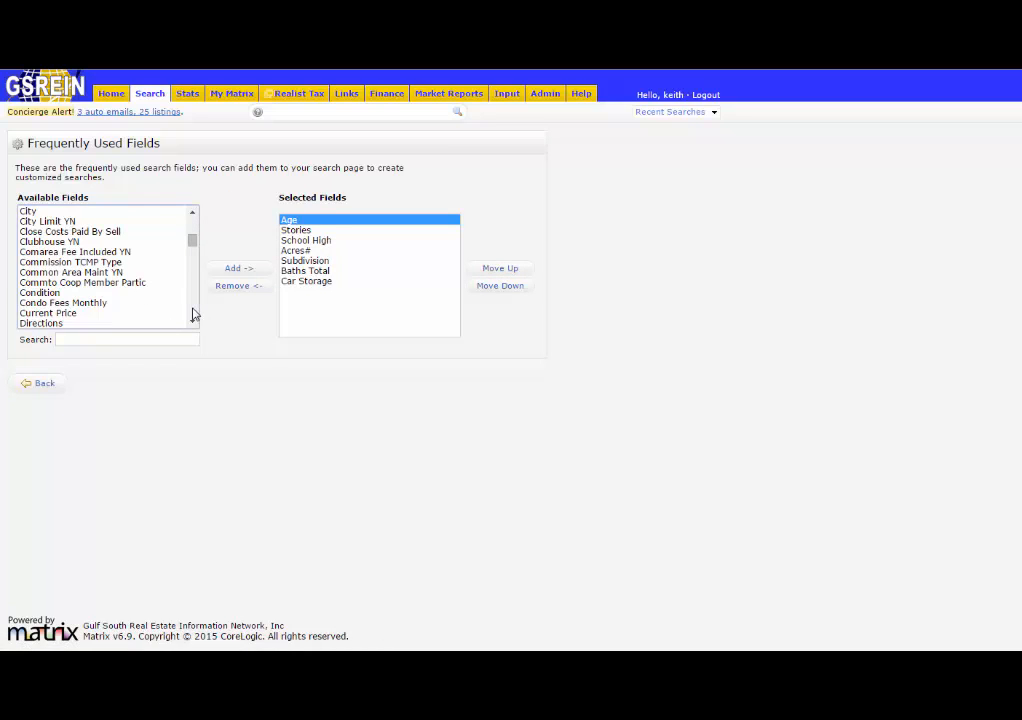
scroll(195, 314, down, 3)
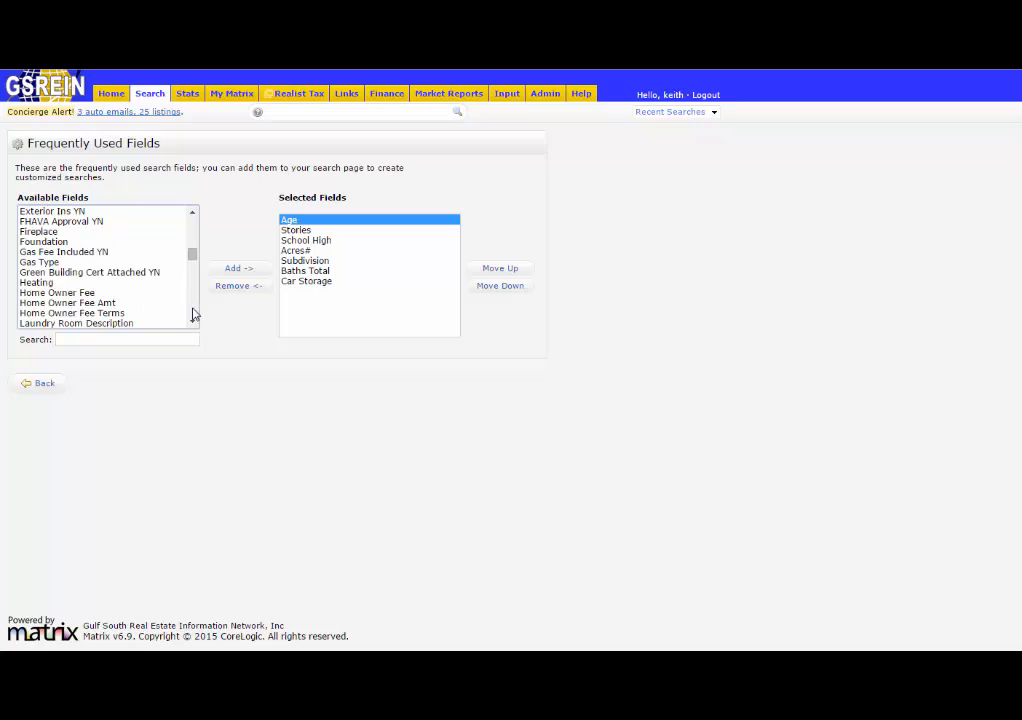
click(57, 341)
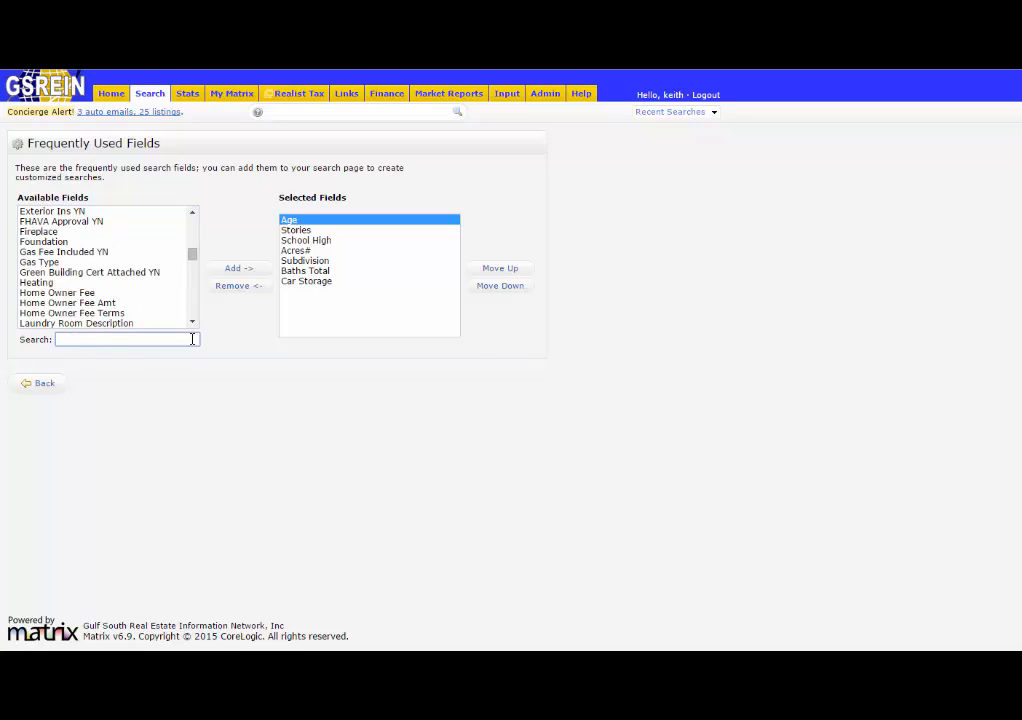
click(45, 232)
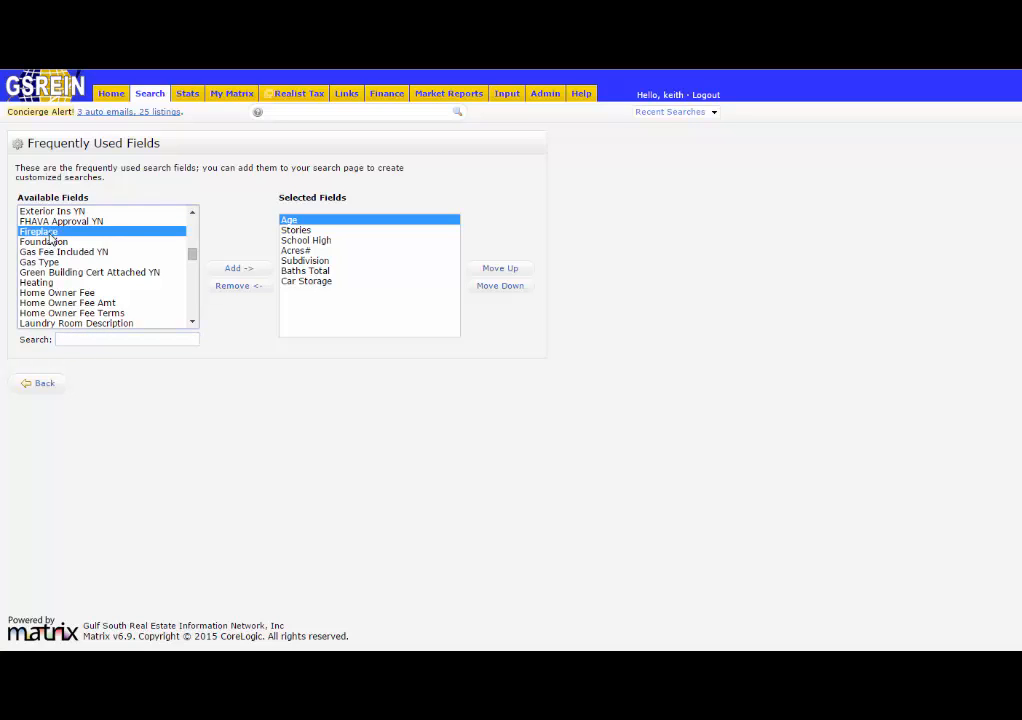
click(237, 269)
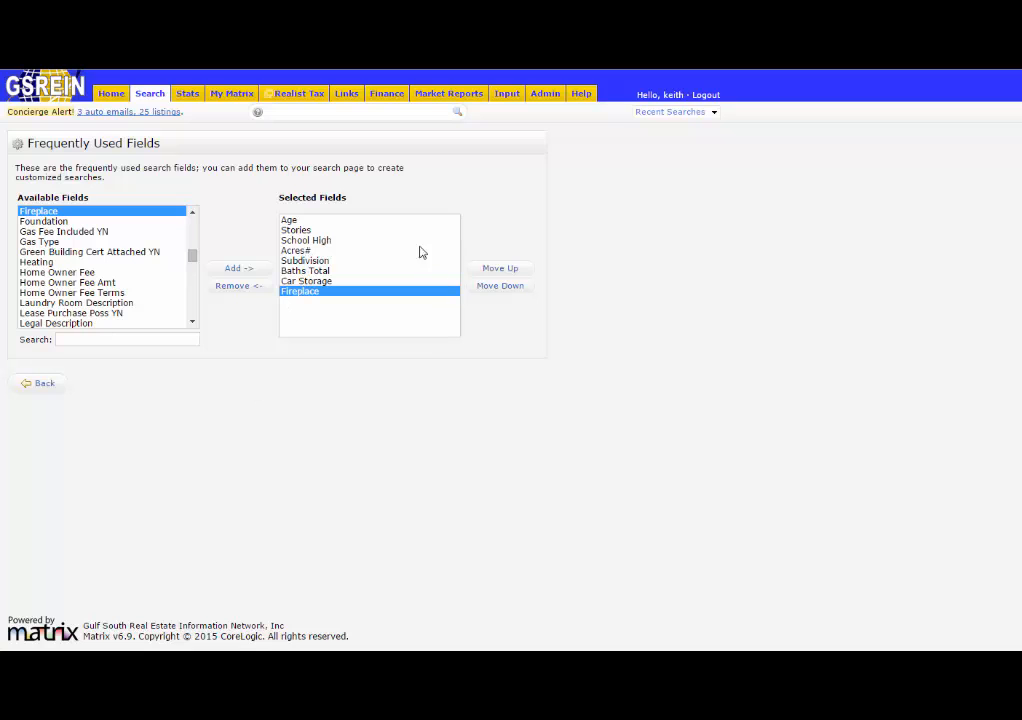
click(41, 387)
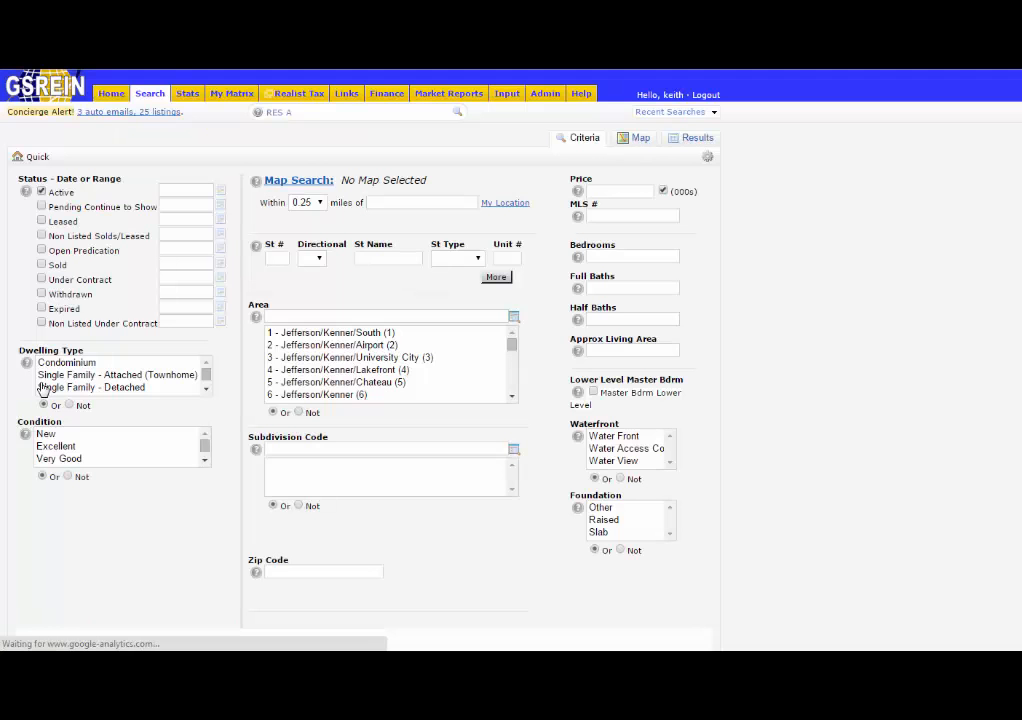
Review the additional fields section of the Residential search form.
scroll(801, 470, down, 3)
scroll(800, 470, down, 3)
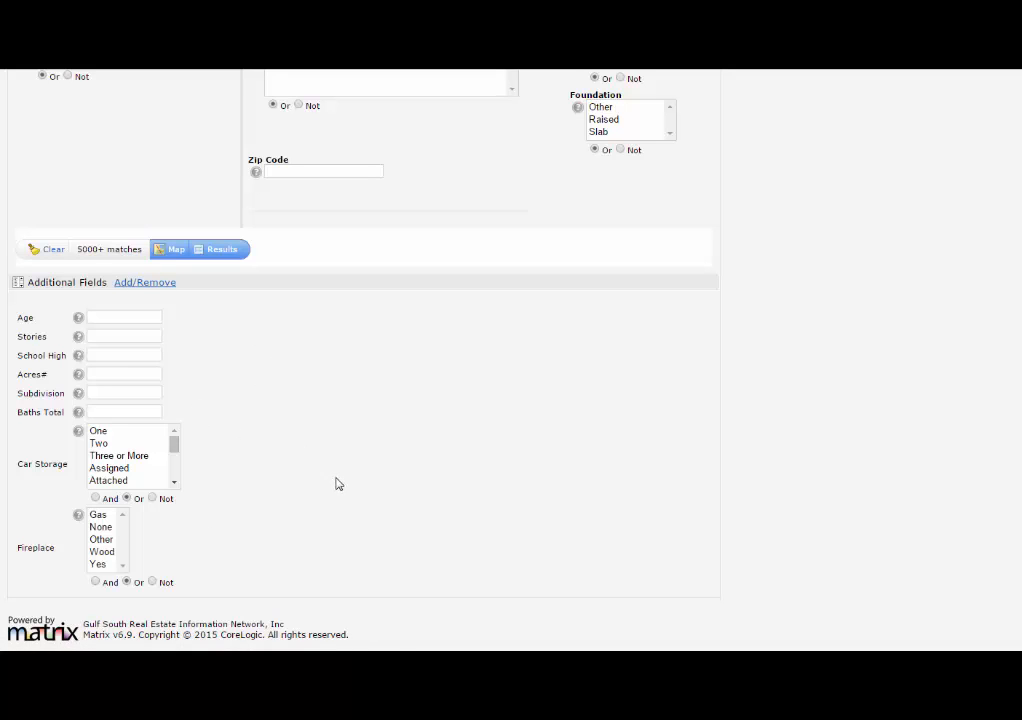
scroll(340, 483, up, 5)
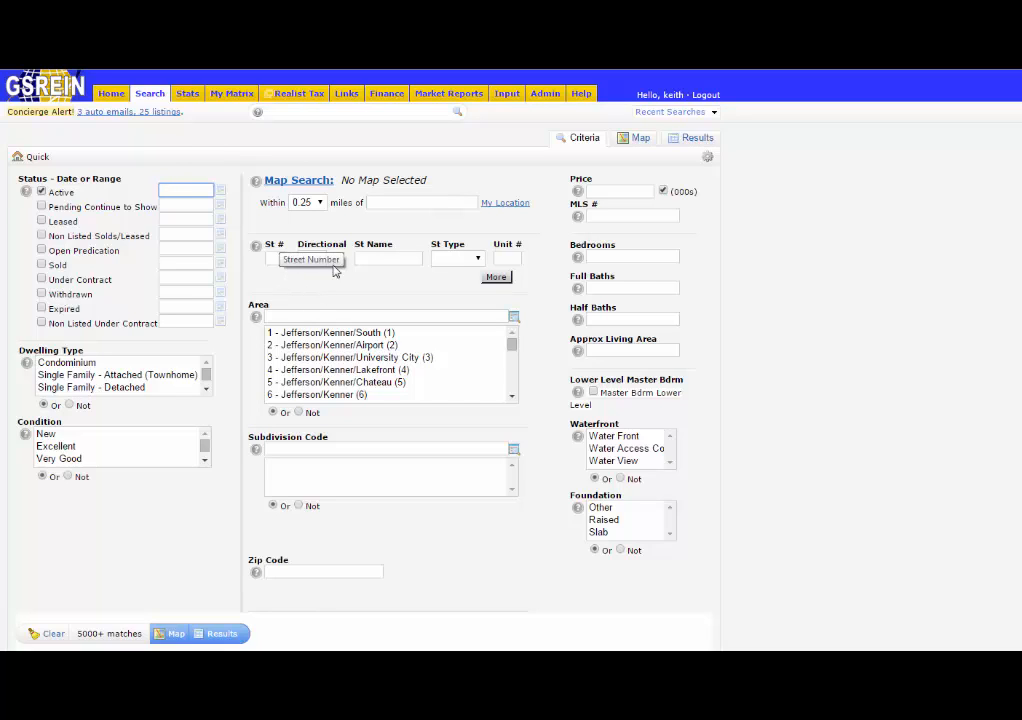
Set the street number range to 900-999.
click(383, 258)
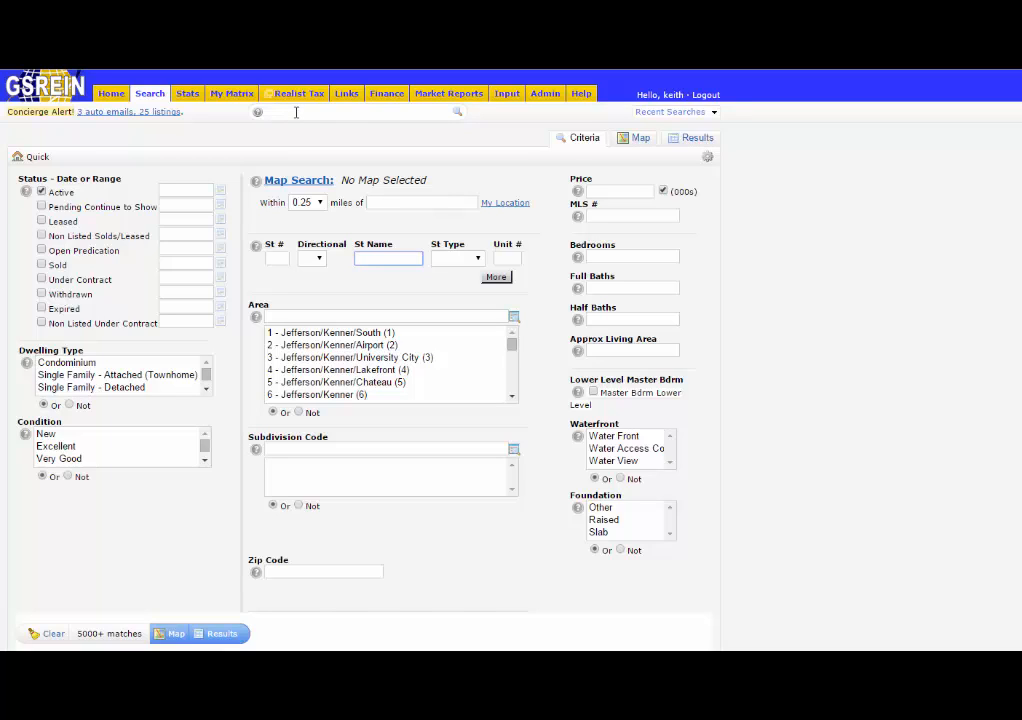
click(276, 258)
text(900)
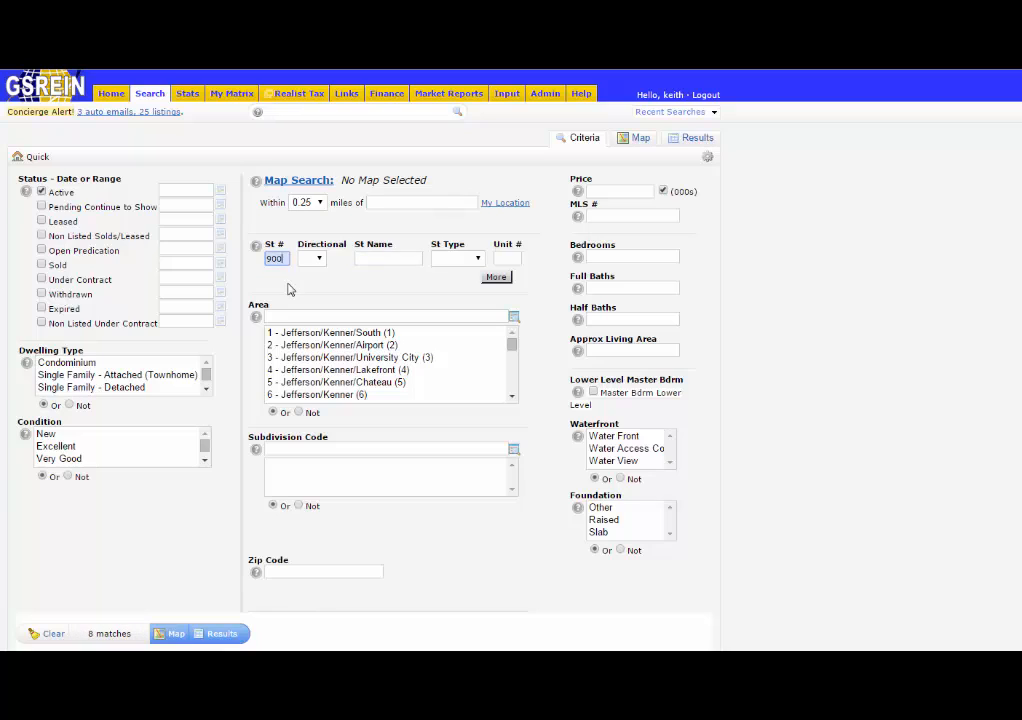
text(-999)
Enter Maple* as the street name and show the results.
click(374, 259)
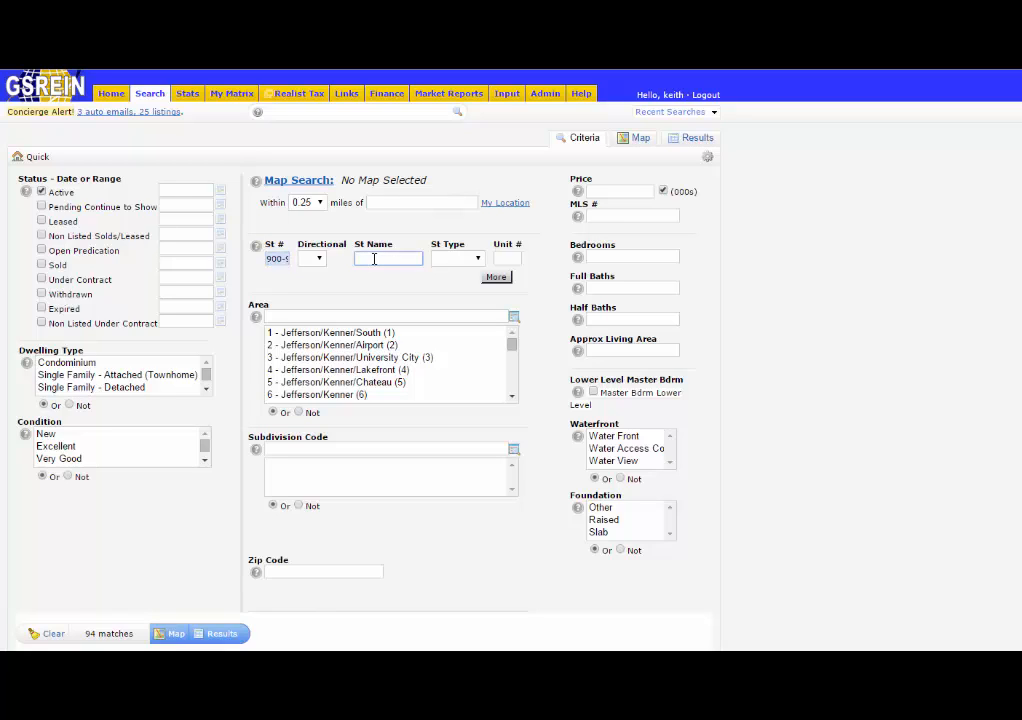
text(MA)
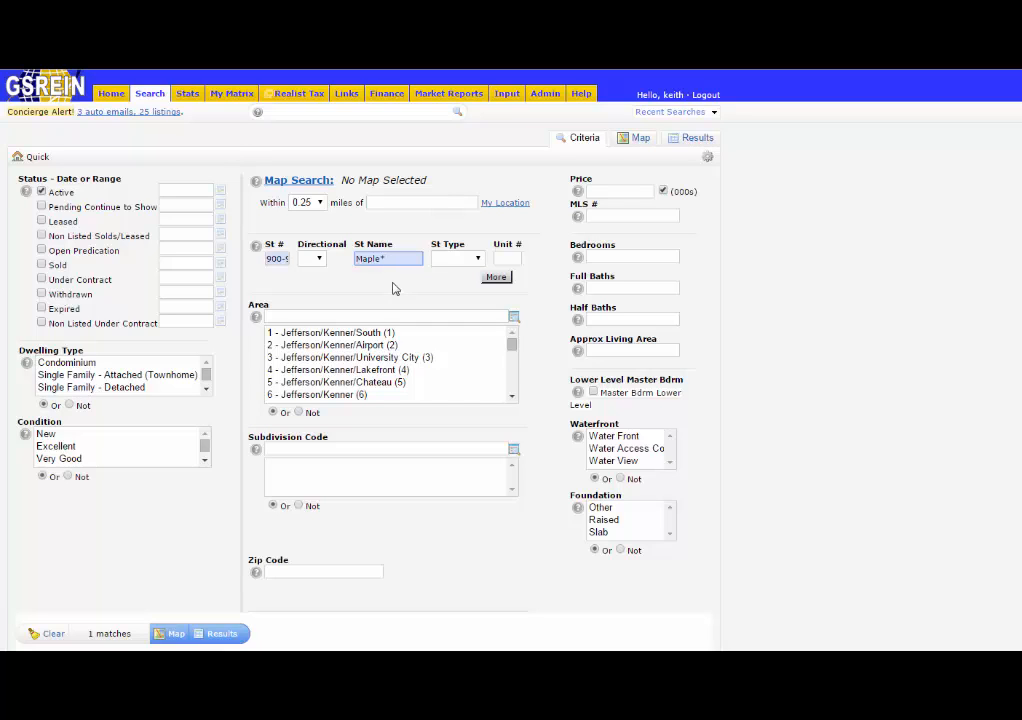
click(224, 634)
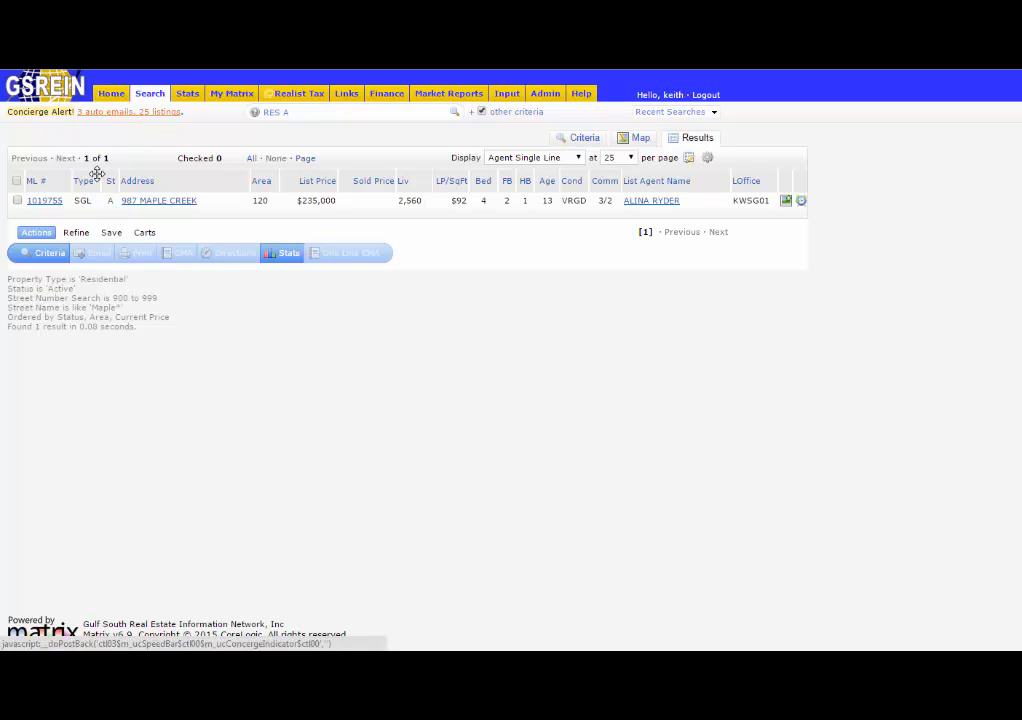
Return to the search criteria and add two more street address rows.
click(53, 256)
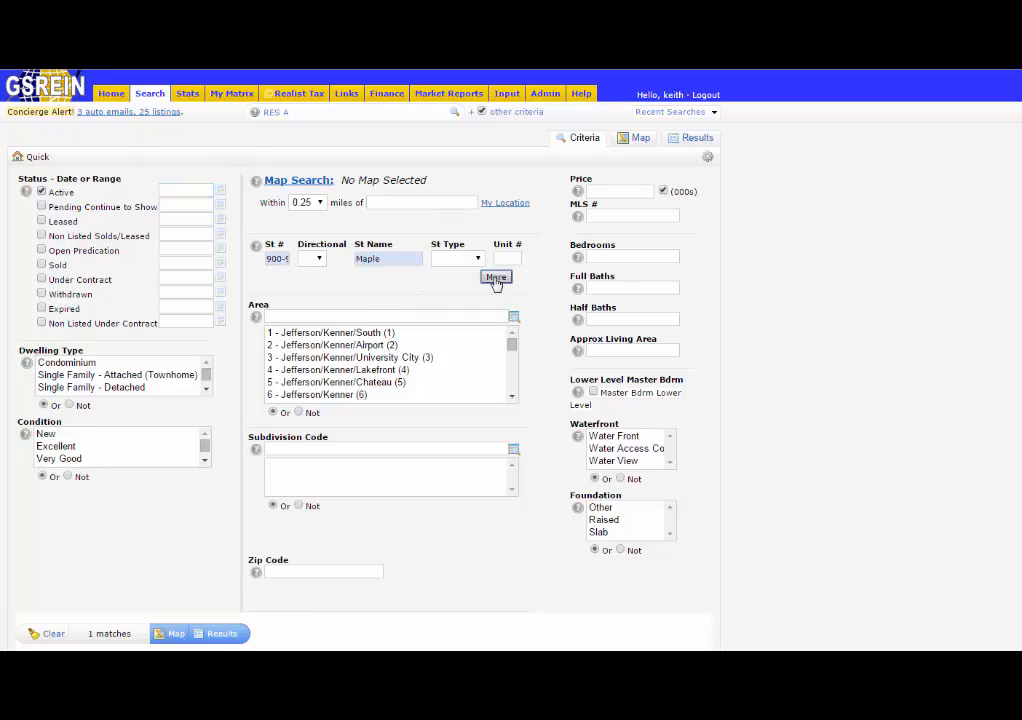
click(496, 279)
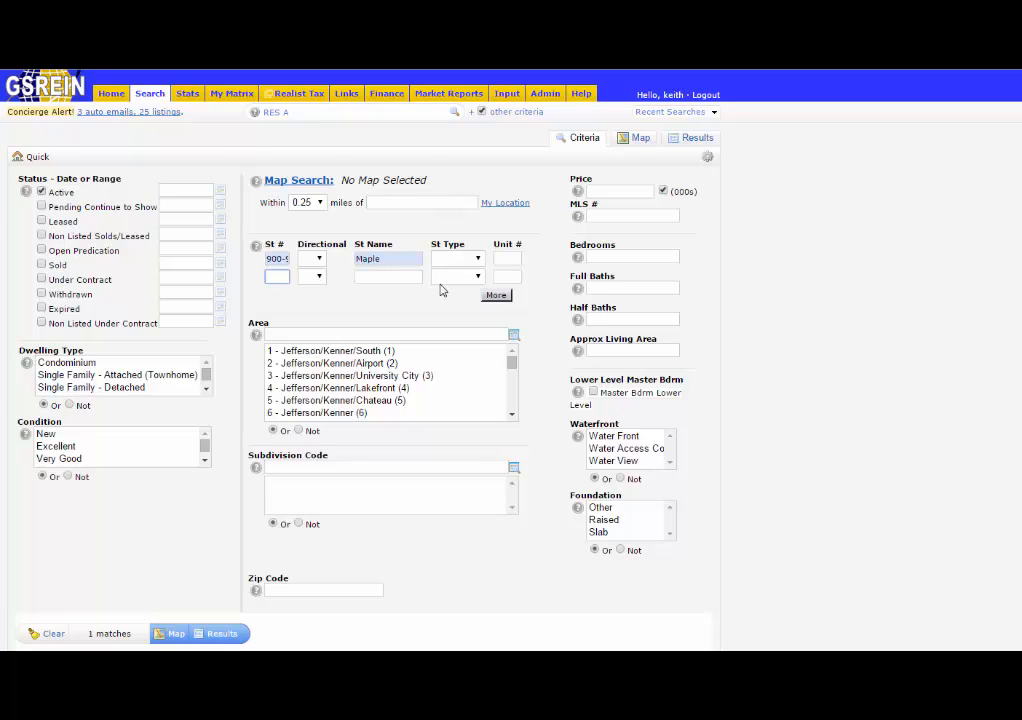
click(492, 296)
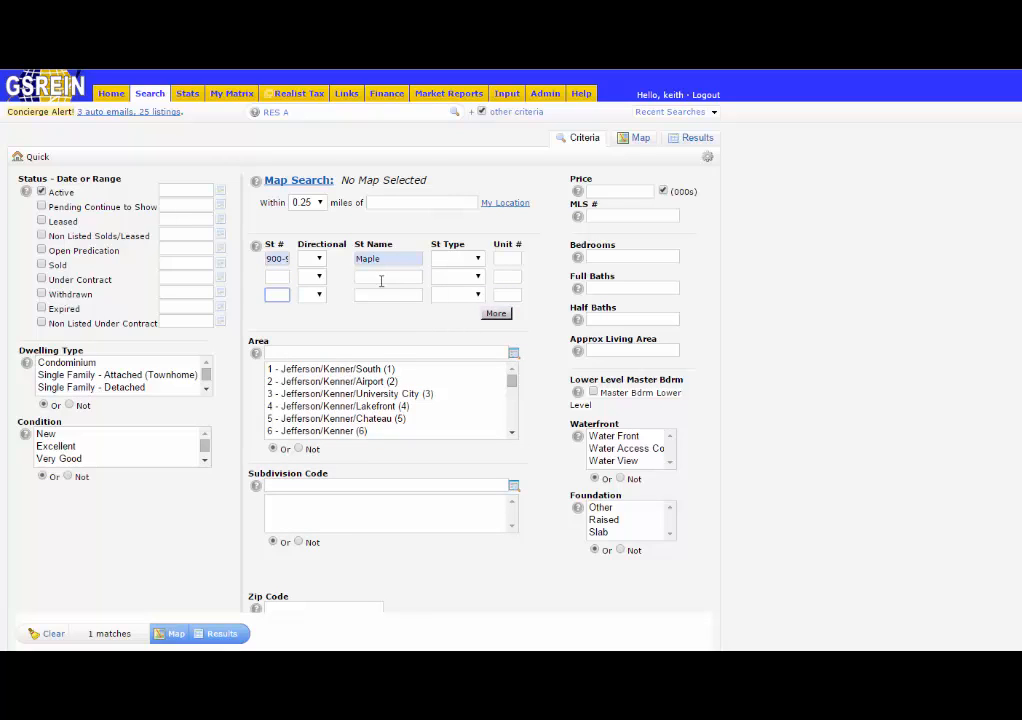